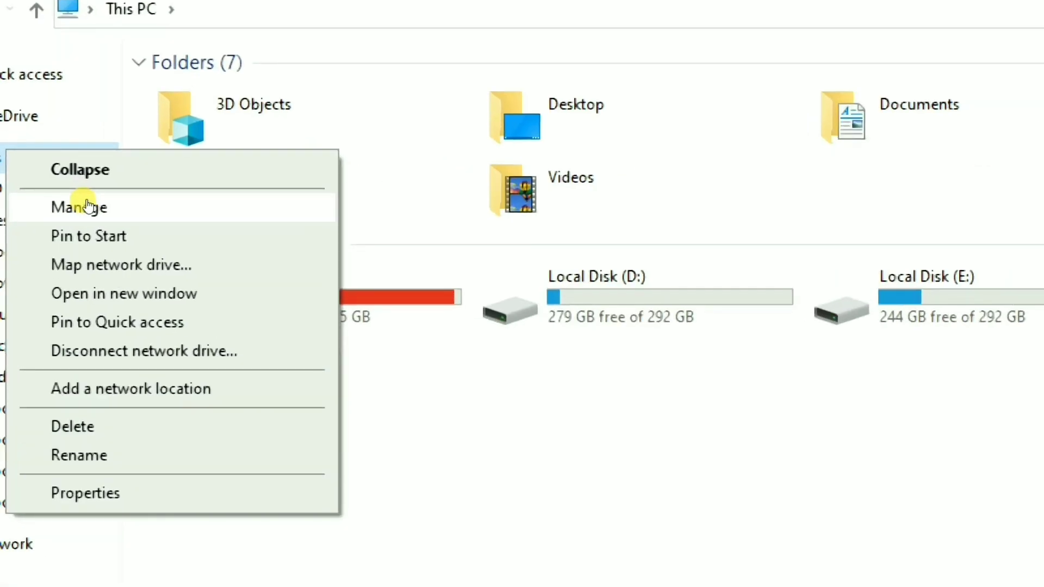
# - Open Disk Management in the Computer Management console and start Shrink Volume for drive D:
pyautogui.click(87, 207)
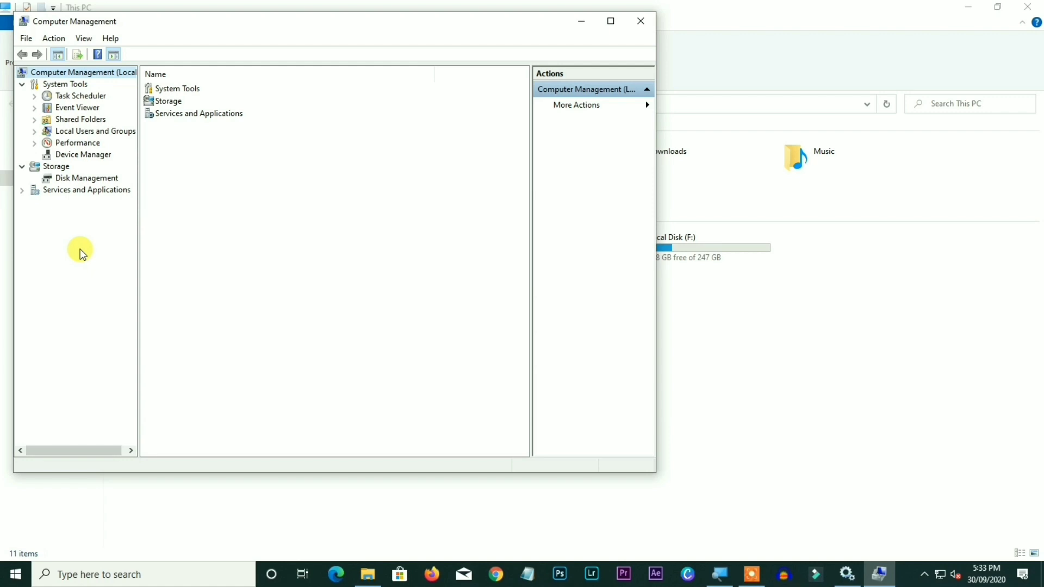
pyautogui.click(83, 178)
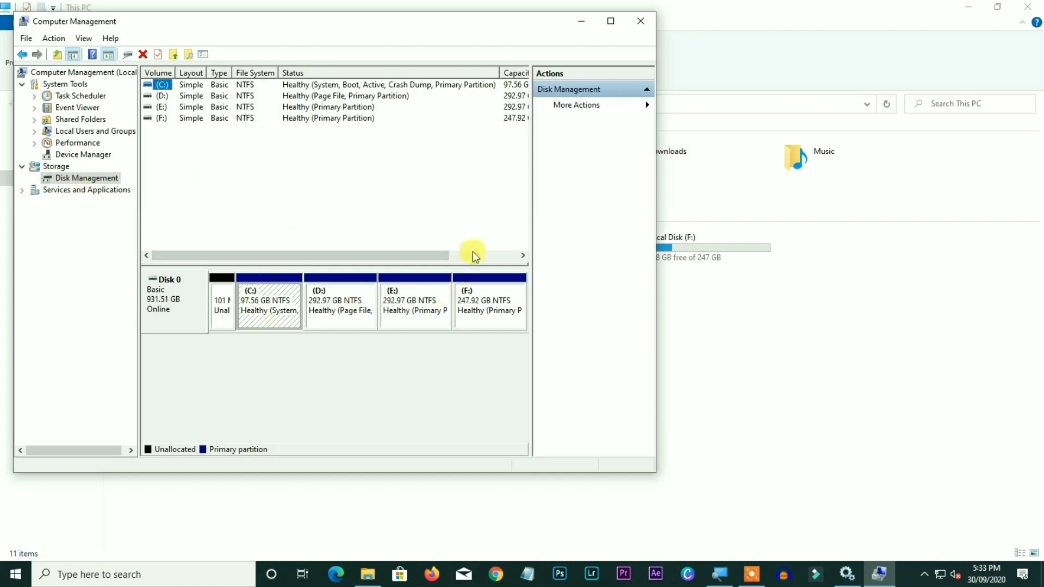
pyautogui.click(291, 315)
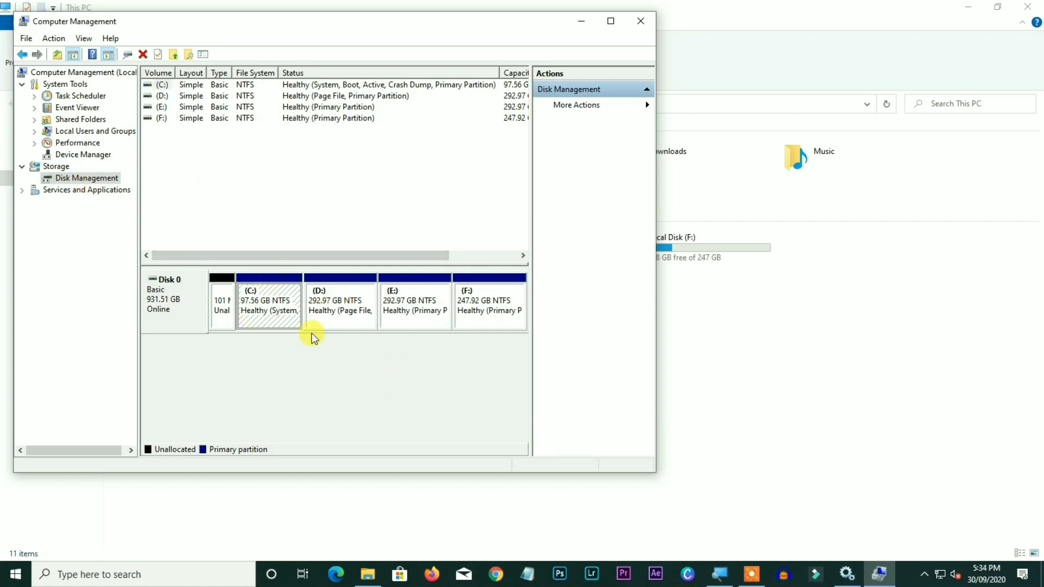
pyautogui.rightClick(351, 301)
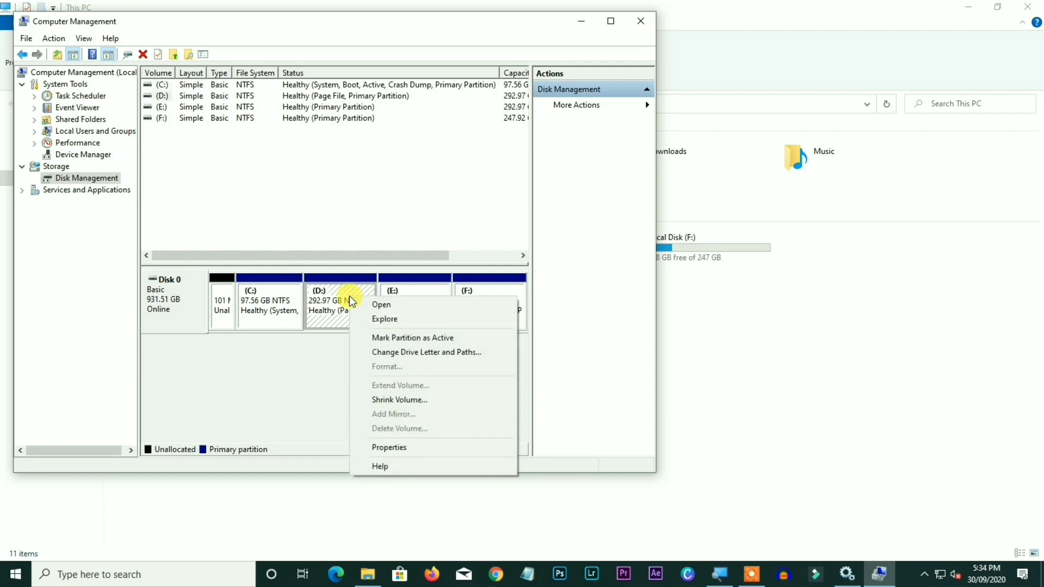
pyautogui.click(408, 401)
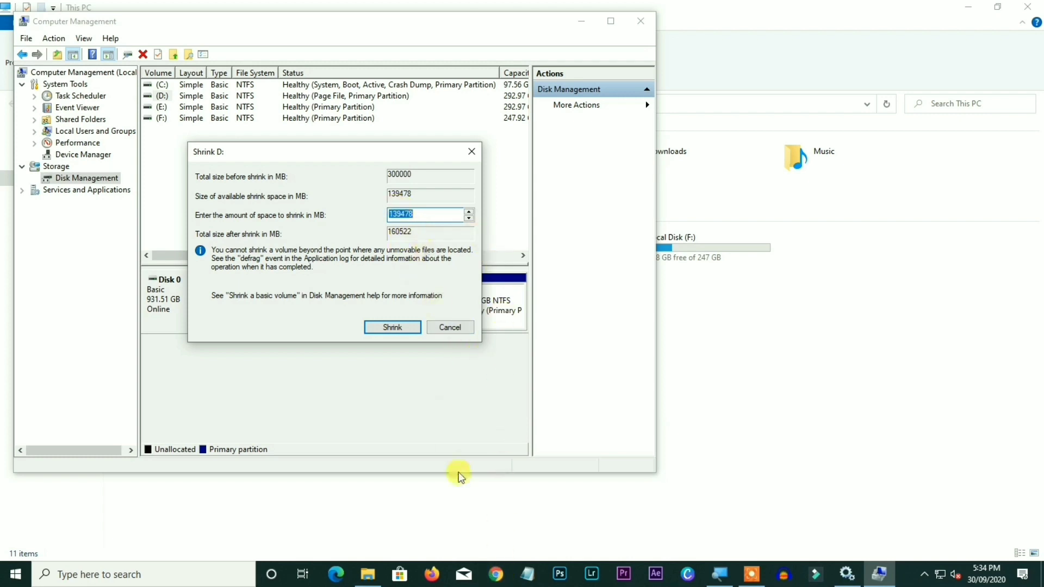
# - Switch to Chrome and search Google for "gb to mb"
pyautogui.click(495, 575)
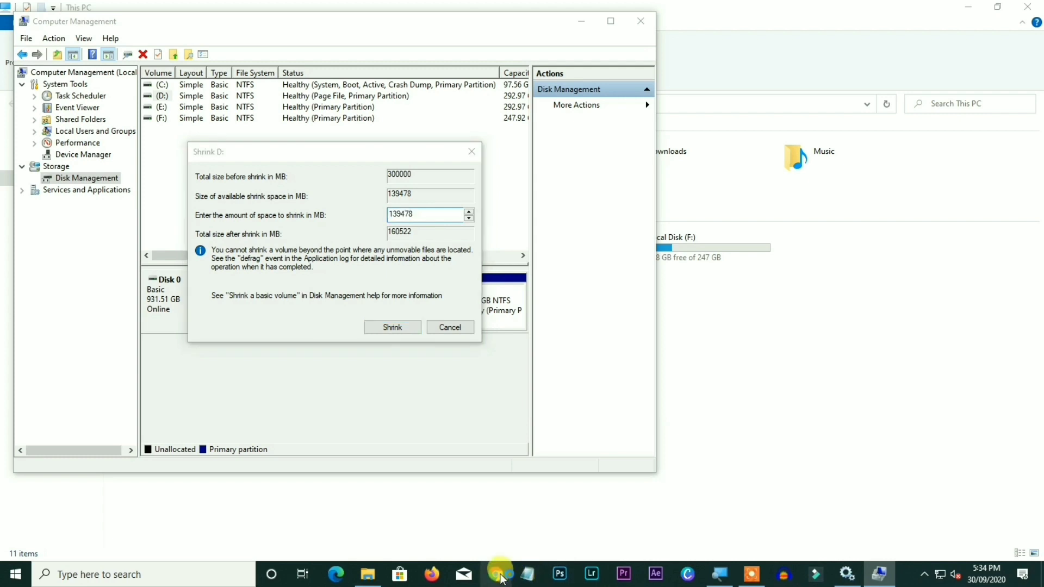
pyautogui.write('gb ')
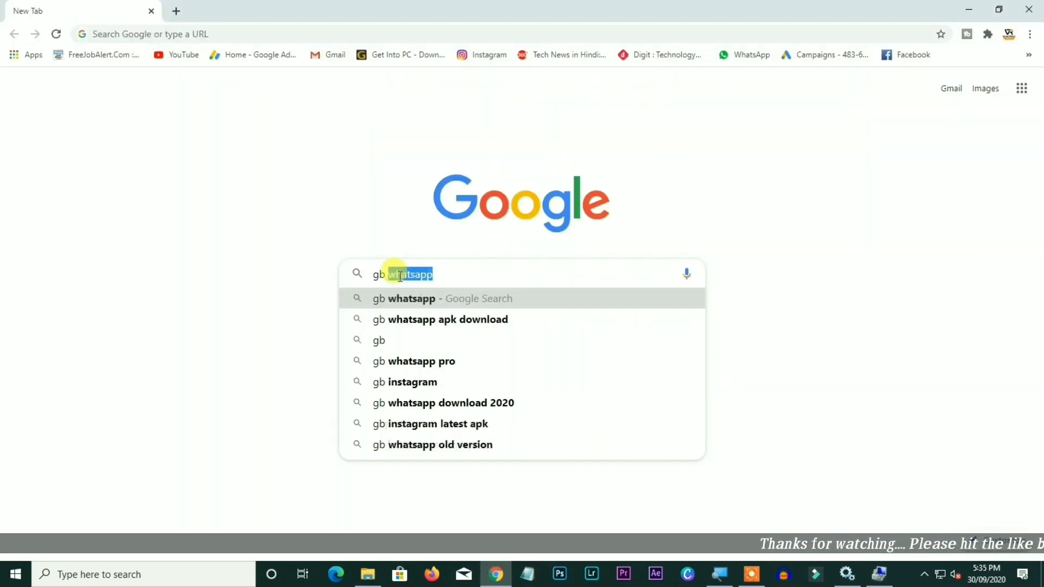
pyautogui.write('to')
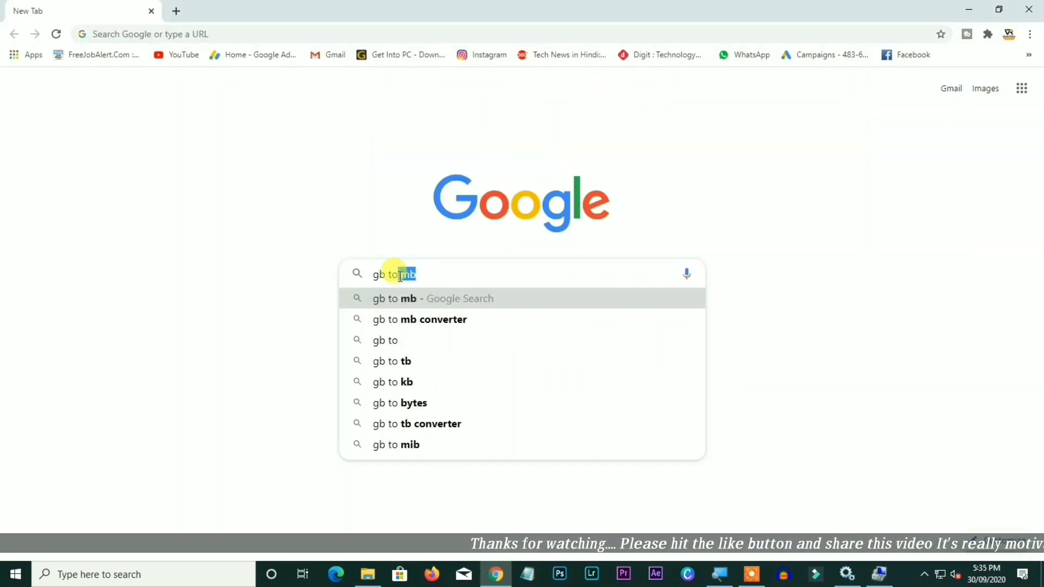
pyautogui.write(' mb')
pyautogui.press('Return')
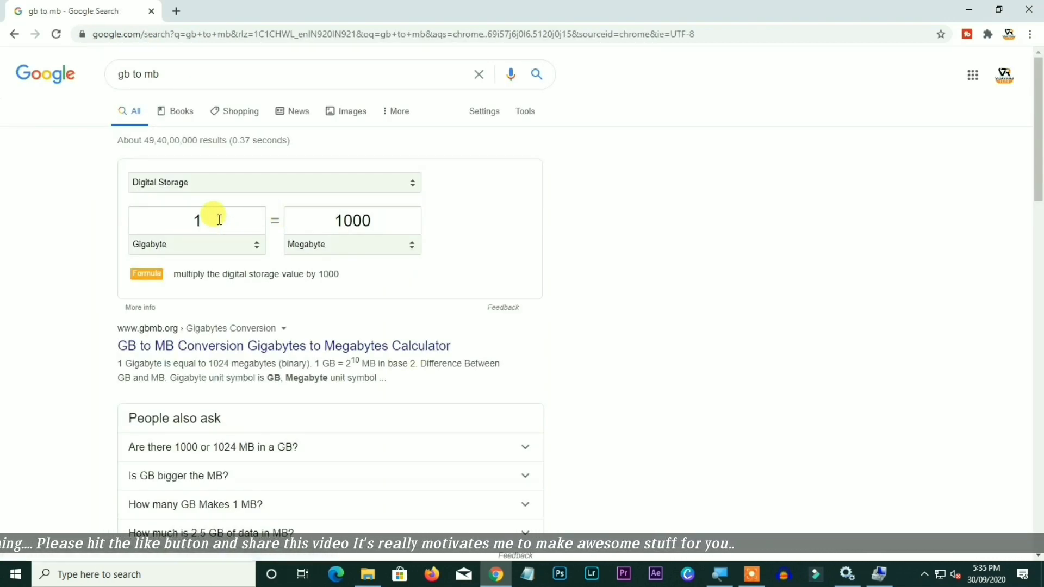
# - Convert 100 gigabytes to megabytes in the unit converter and copy the megabyte value
pyautogui.doubleClick(228, 216)
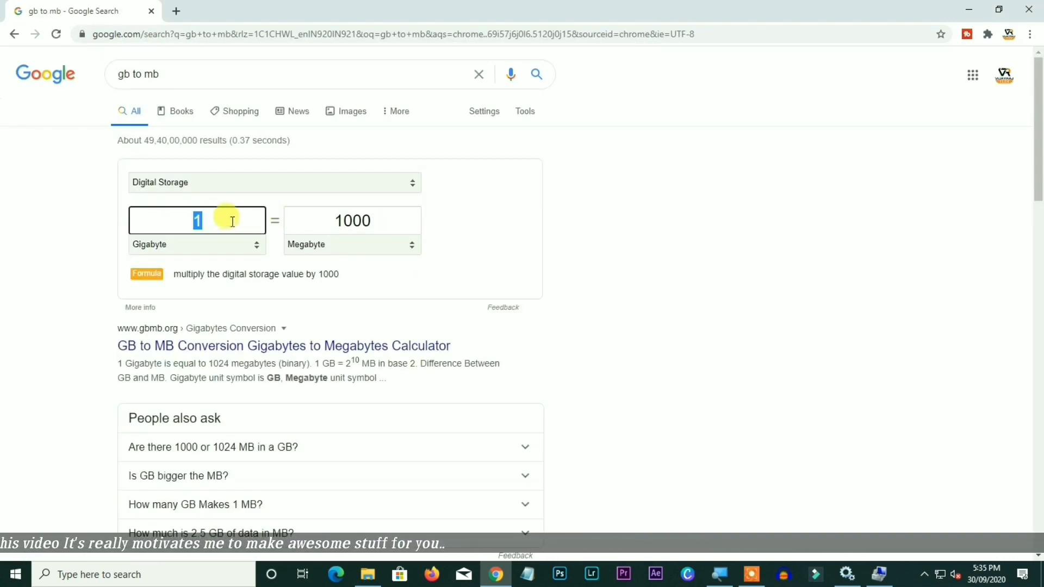
pyautogui.write('3')
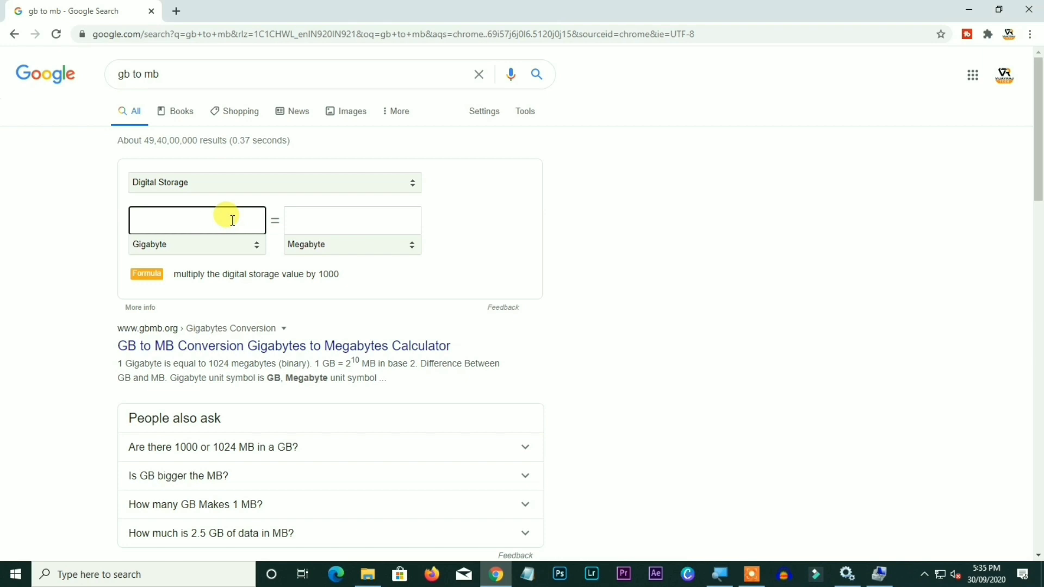
pyautogui.write('1')
pyautogui.press('BackSpace')
pyautogui.write('100')
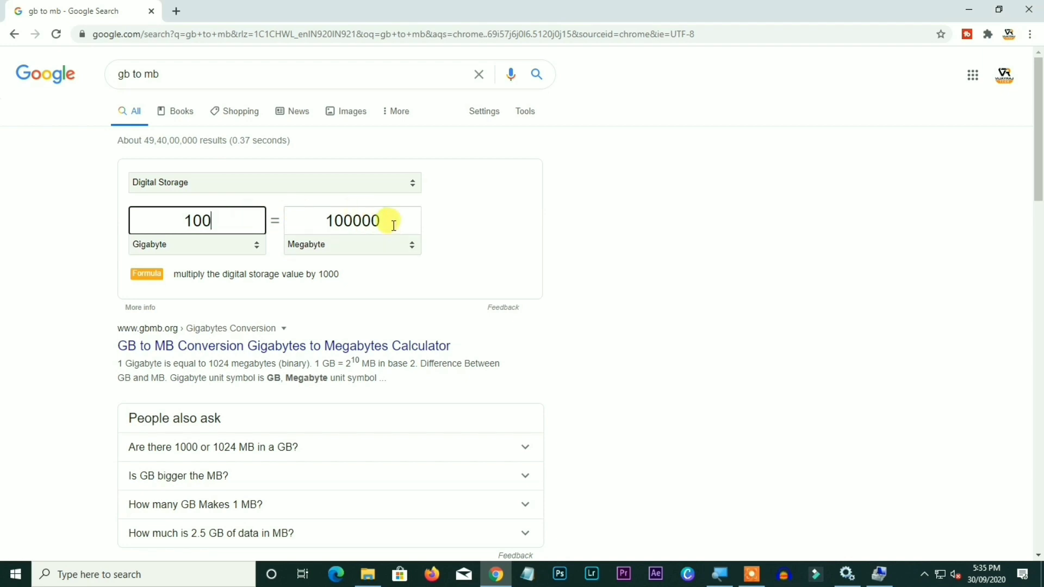
pyautogui.moveTo(394, 223); pyautogui.dragTo(318, 223)
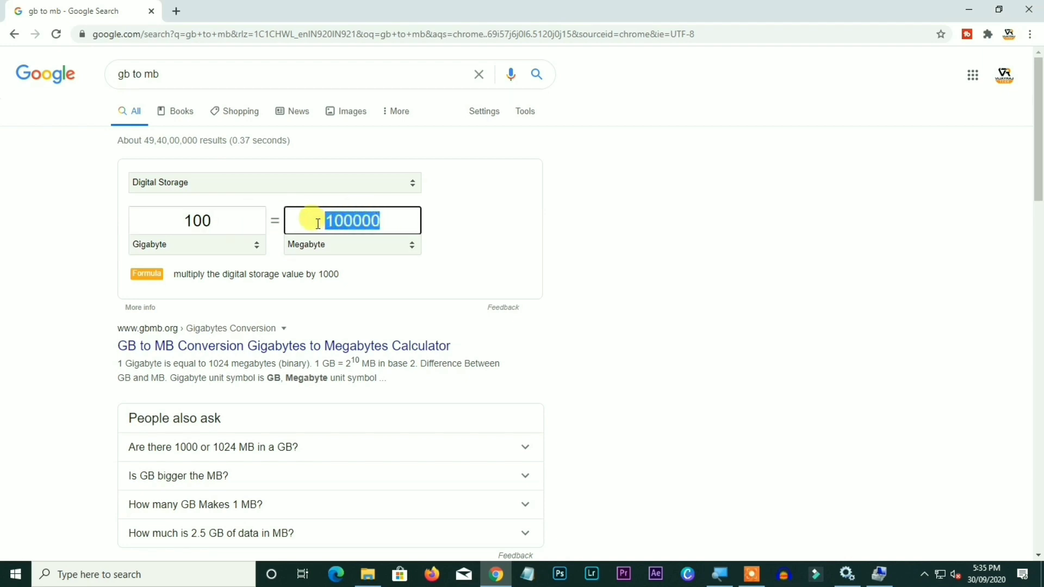
pyautogui.rightClick(368, 215)
pyautogui.click(392, 265)
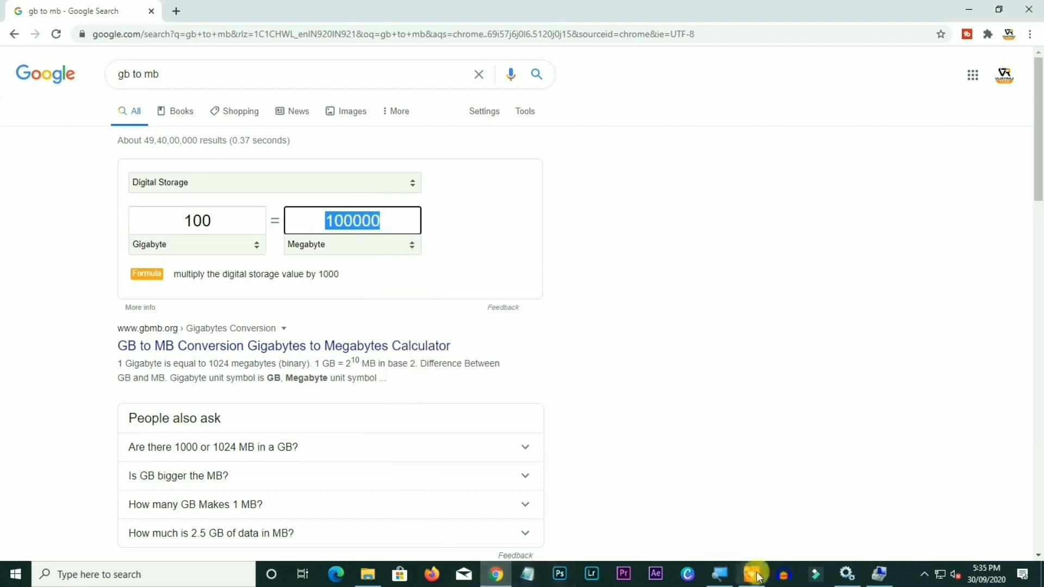
# - Switch to Computer Management, shrink drive D: by the copied 100000 MB and select the freed unallocated space
pyautogui.click(879, 573)
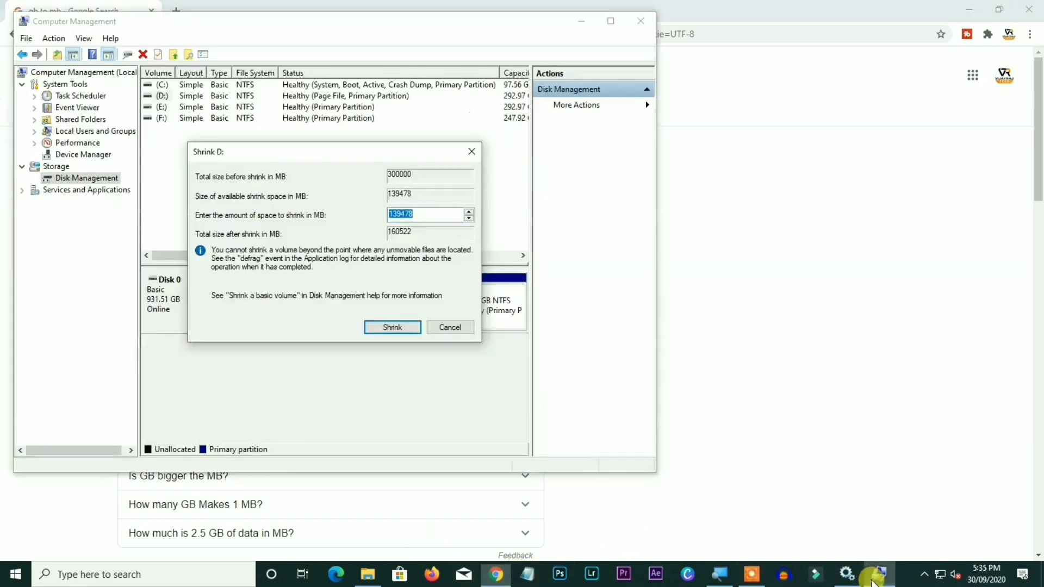
pyautogui.rightClick(433, 212)
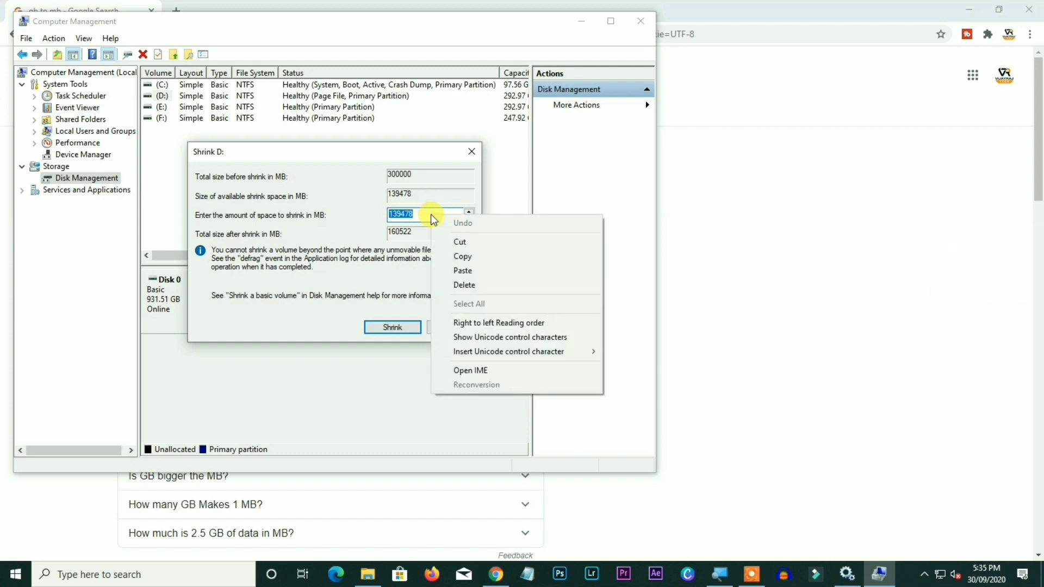
pyautogui.click(457, 267)
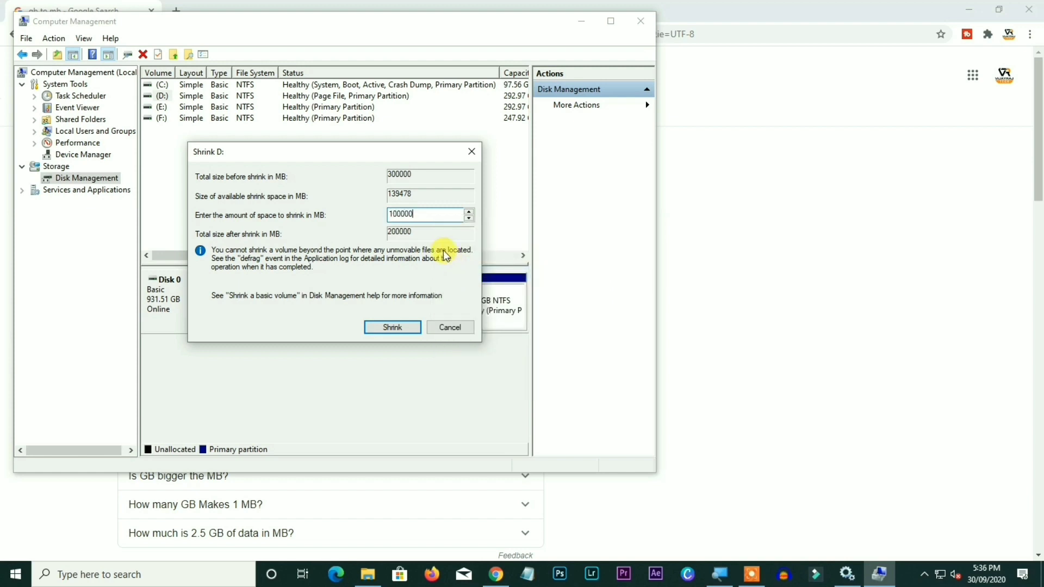
pyautogui.click(402, 328)
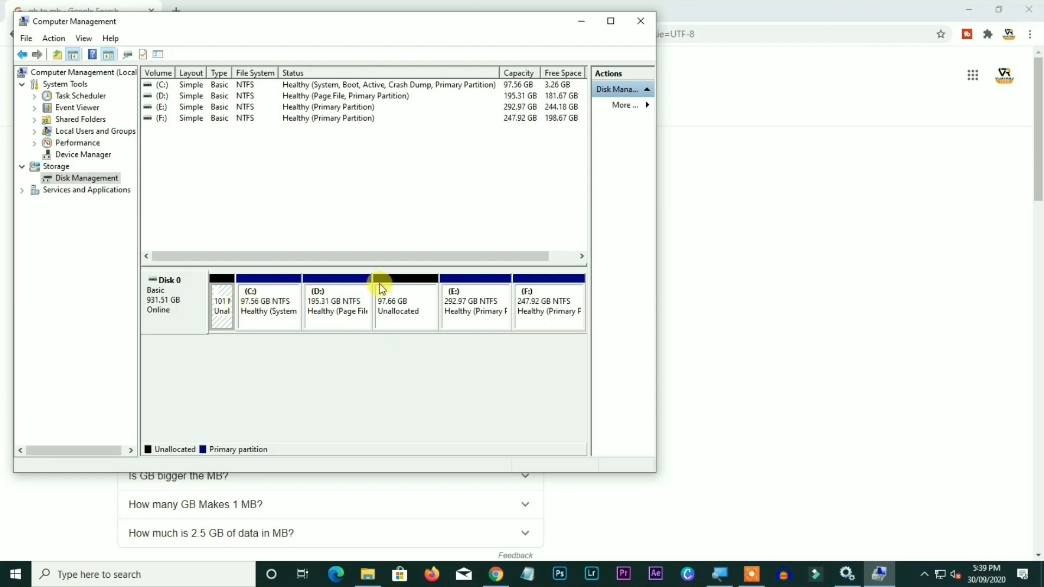
pyautogui.click(398, 316)
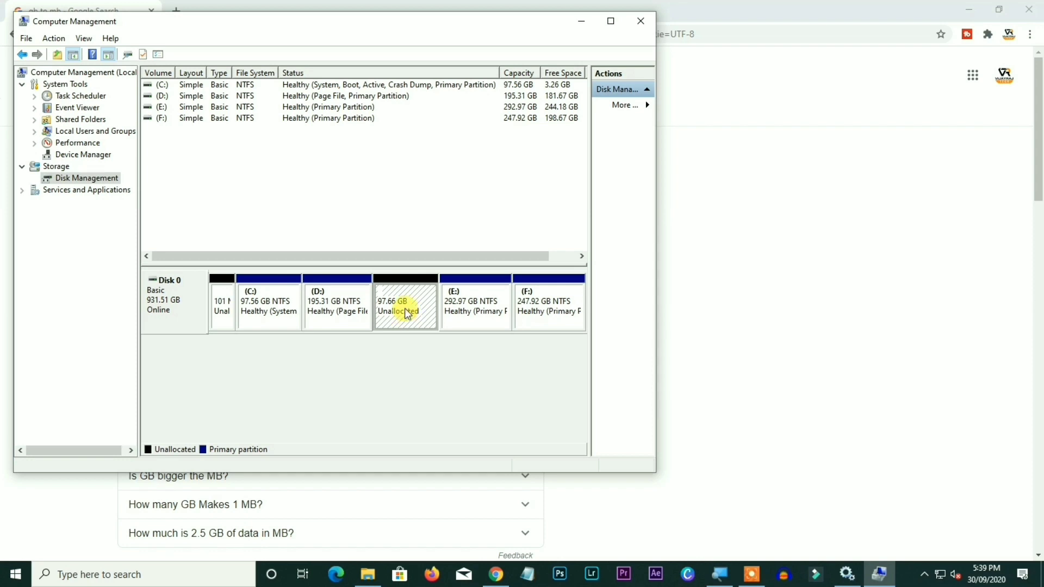
# - Switch back to Chrome, search Google for "minitool" and open the MiniTool website
pyautogui.click(496, 574)
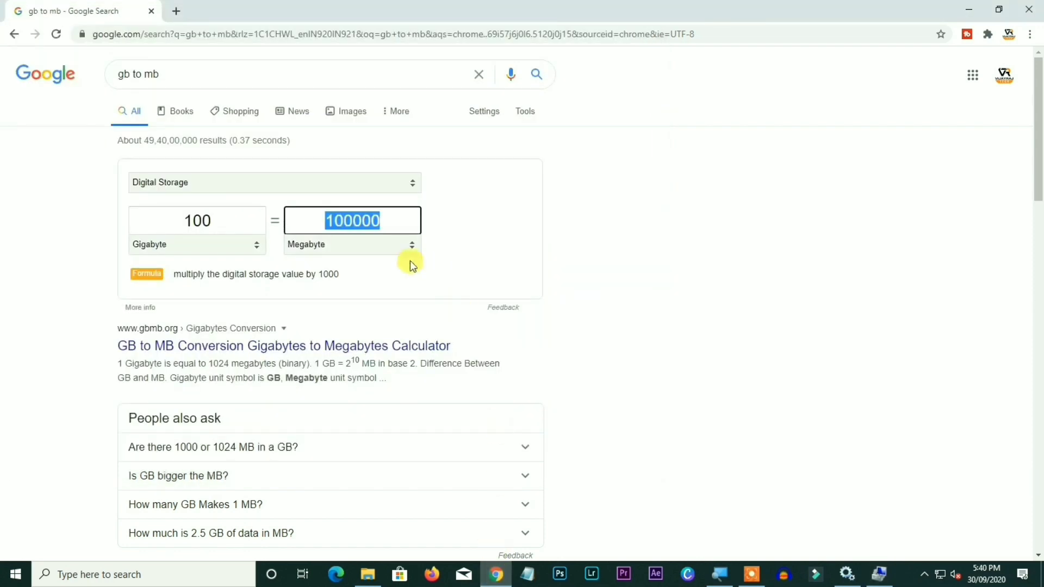
pyautogui.click(250, 73)
pyautogui.hotkey('ctrl', 'a')
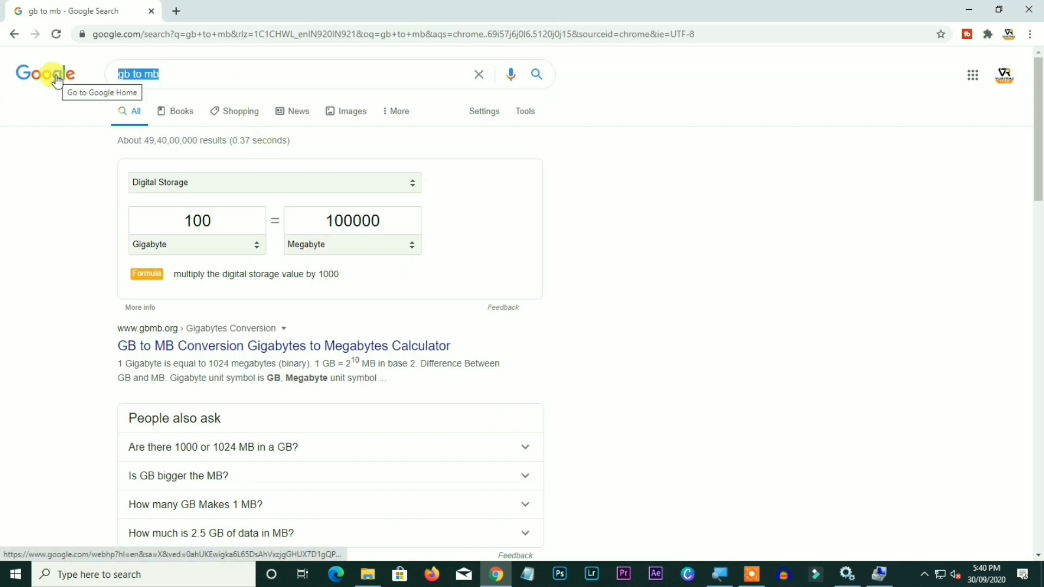
pyautogui.write('mini')
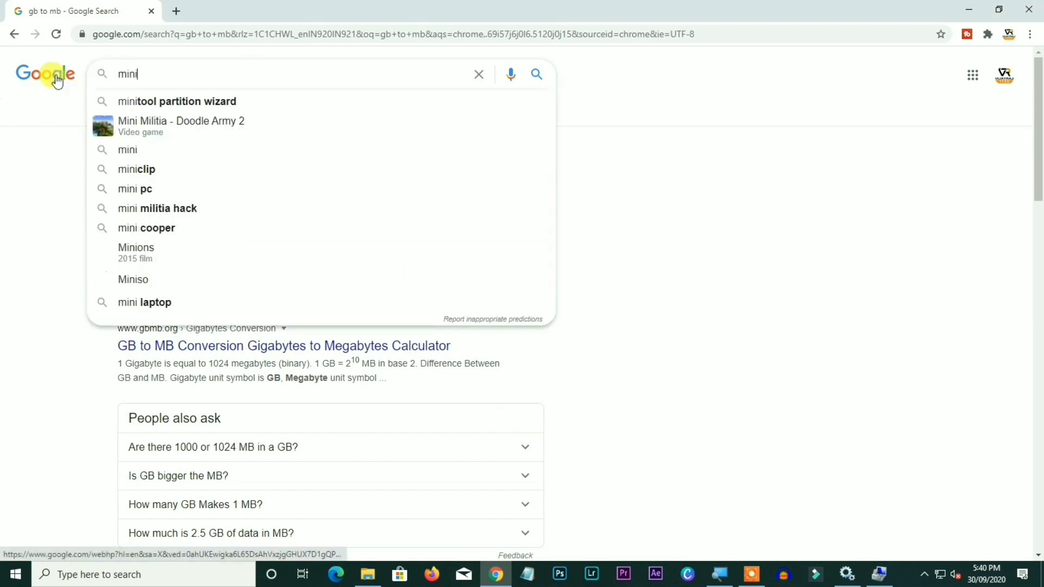
pyautogui.write('tool')
pyautogui.press('Return')
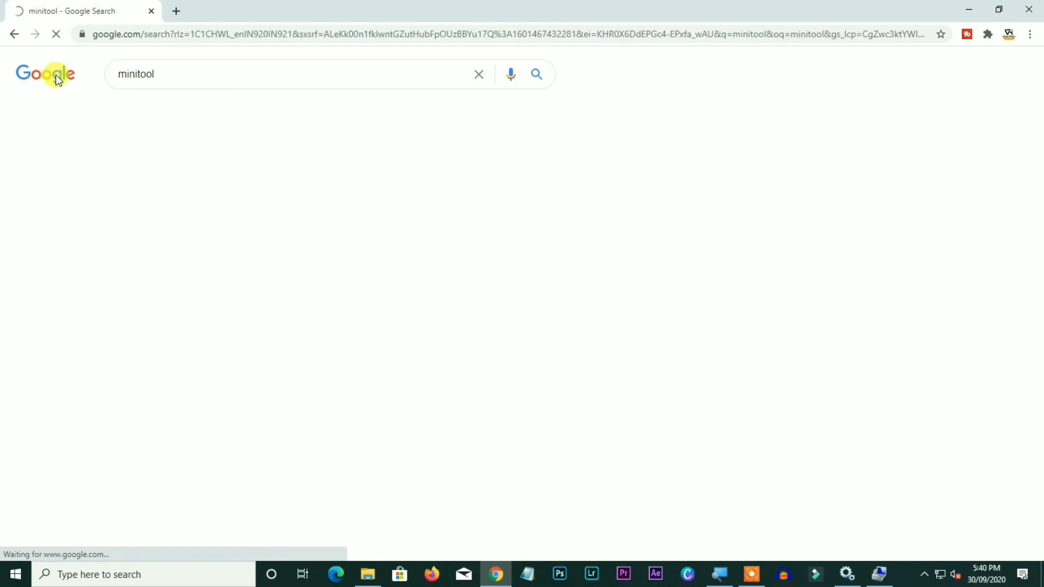
pyautogui.click(234, 183)
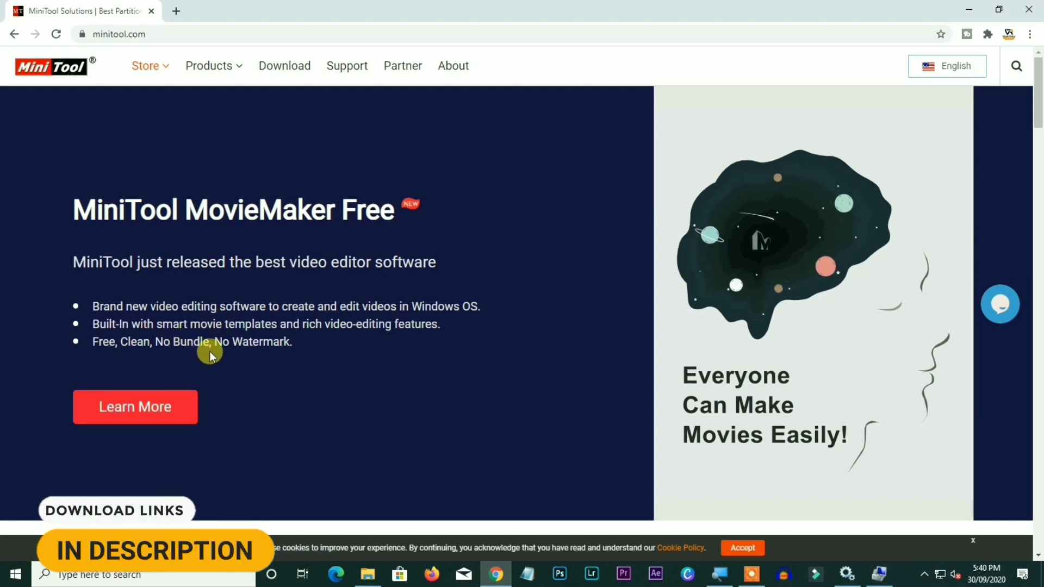
# - Open the MiniTool download center from the Download Now link near the end of the home page
pyautogui.scroll(-8, 209, 351)
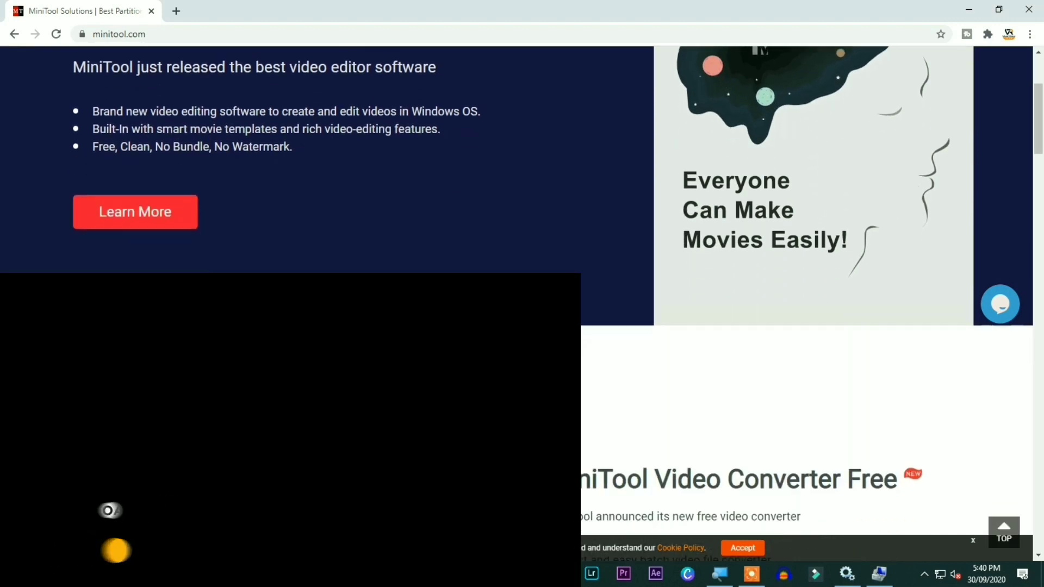
pyautogui.scroll(-15, 210, 351)
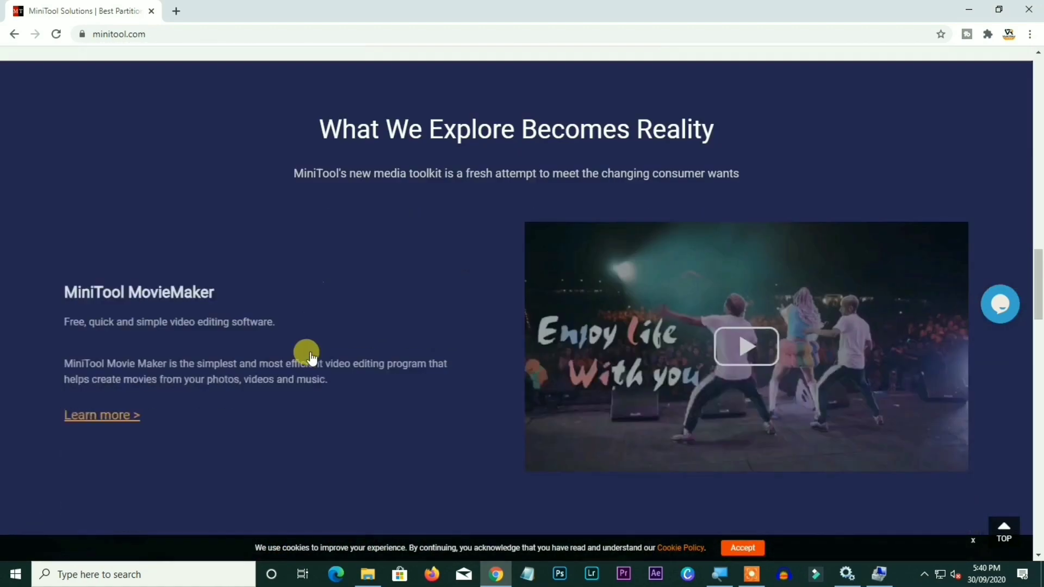
pyautogui.scroll(-19, 312, 351)
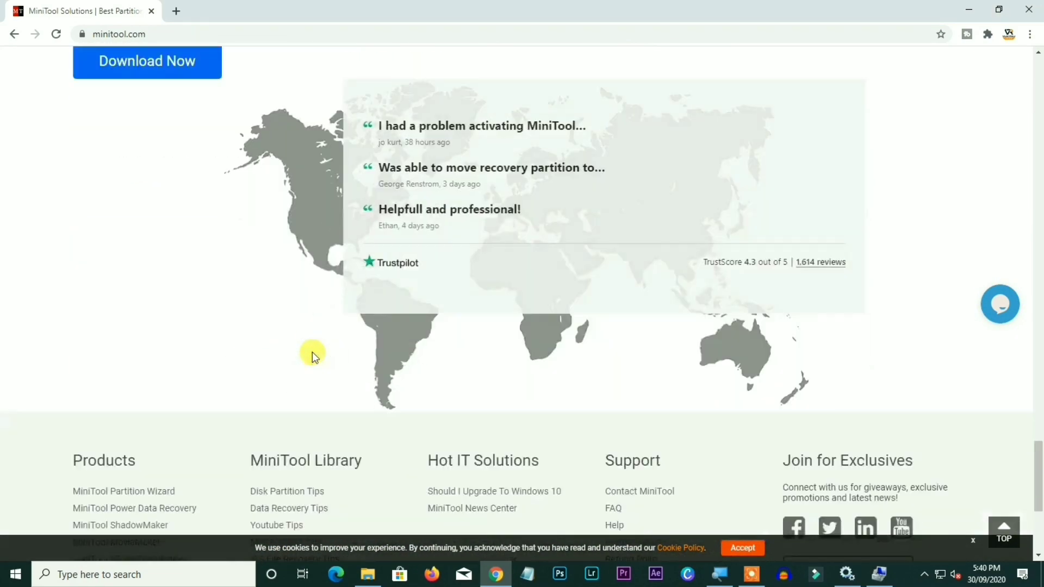
pyautogui.scroll(4, 220, 315)
pyautogui.scroll(1, 220, 315)
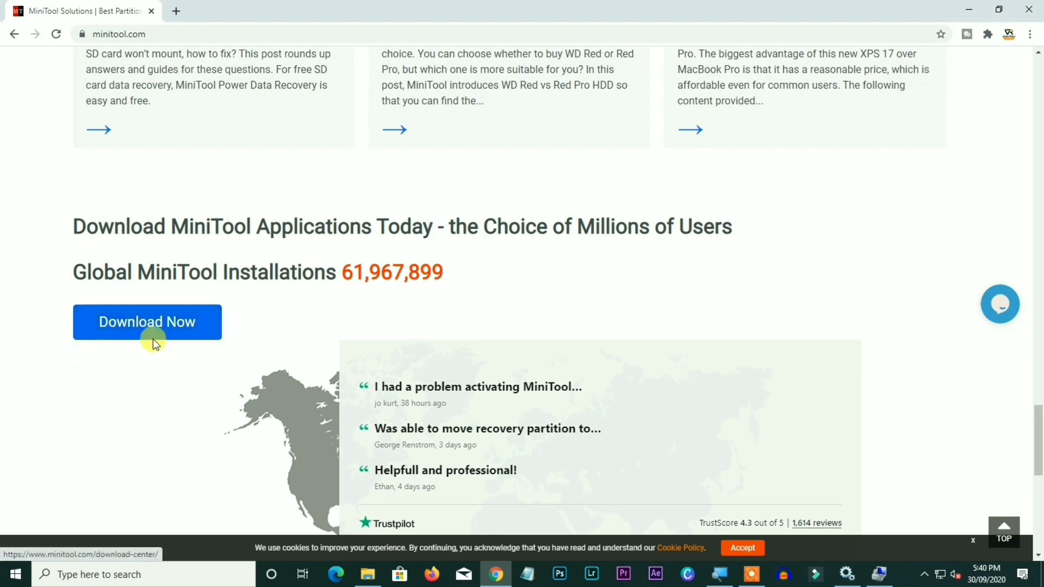
pyautogui.click(139, 321)
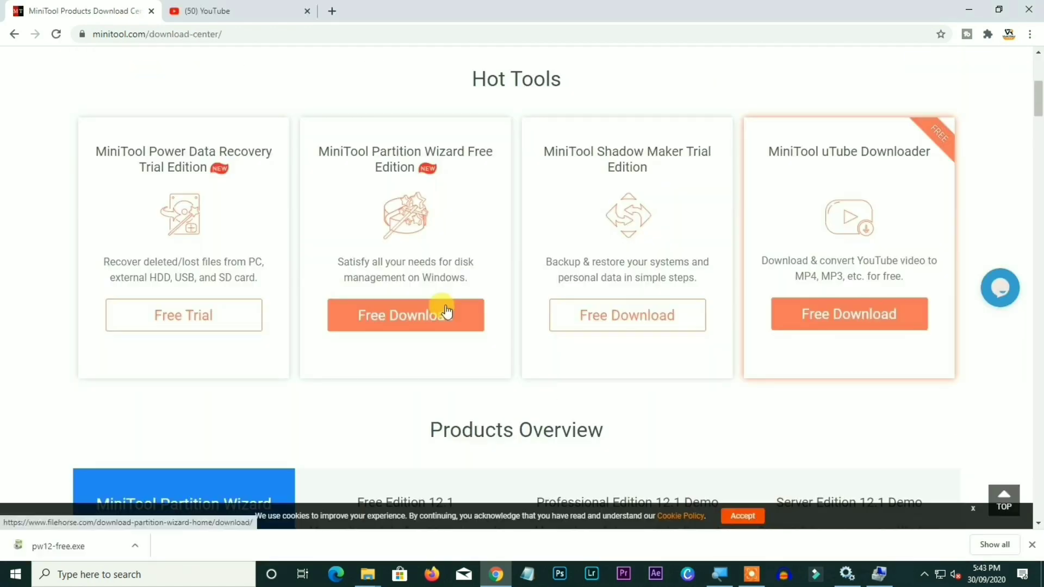
# - Choose the free download of MiniTool Partition Wizard Free Edition and start the download on FileHorse
pyautogui.scroll(1, 450, 303)
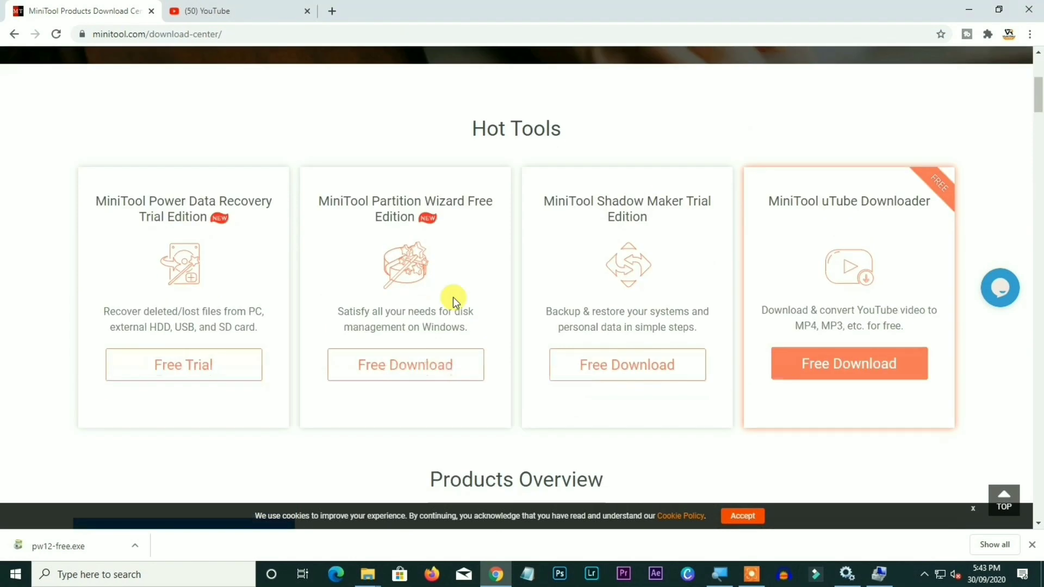
pyautogui.scroll(-3, 454, 296)
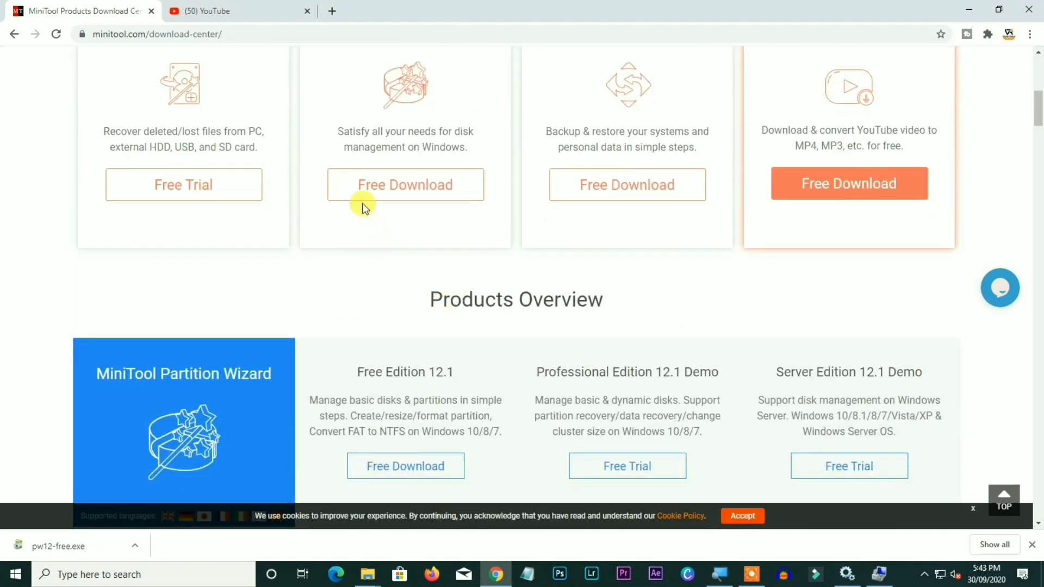
pyautogui.click(400, 189)
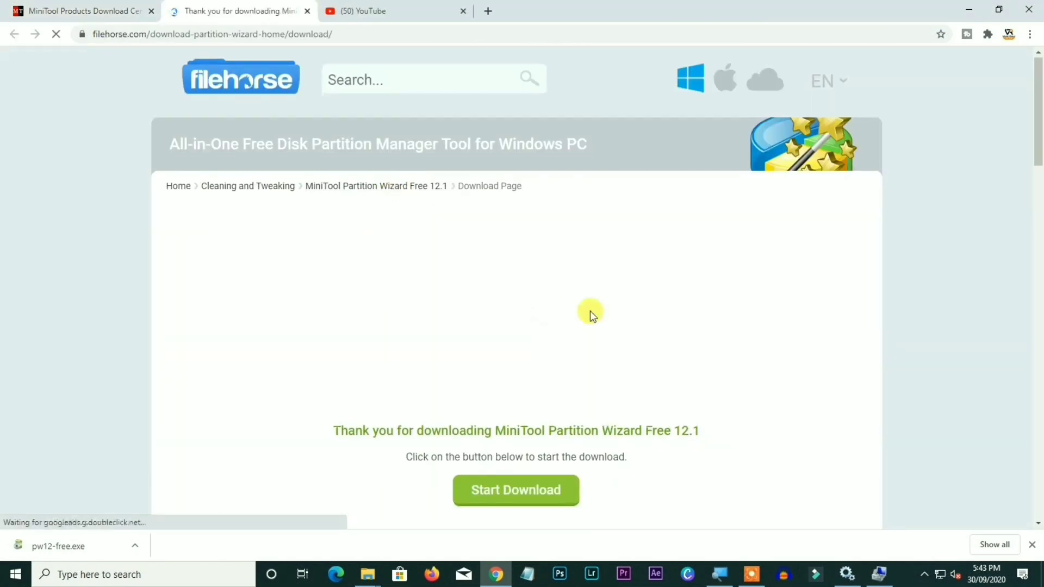
pyautogui.scroll(-2, 555, 340)
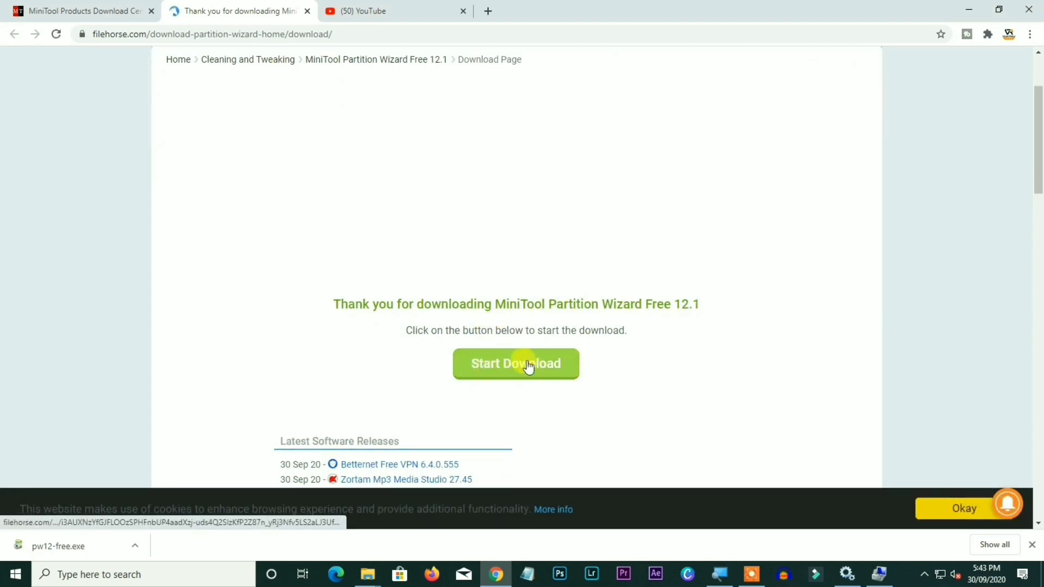
pyautogui.click(527, 368)
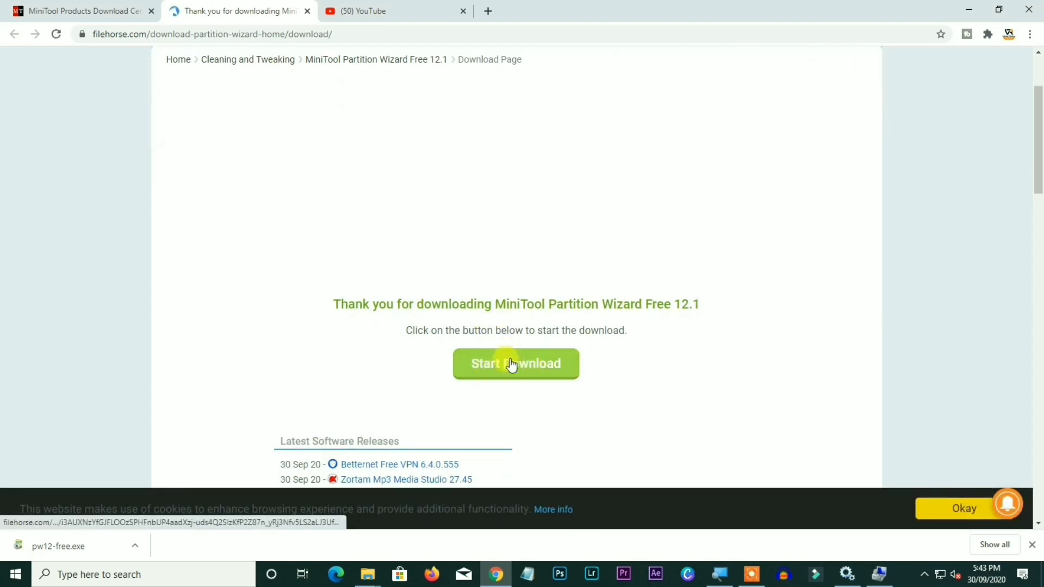
# - Show the downloaded pw12-free.exe in its folder, run it as administrator and confirm the initial setup prompts
pyautogui.click(136, 547)
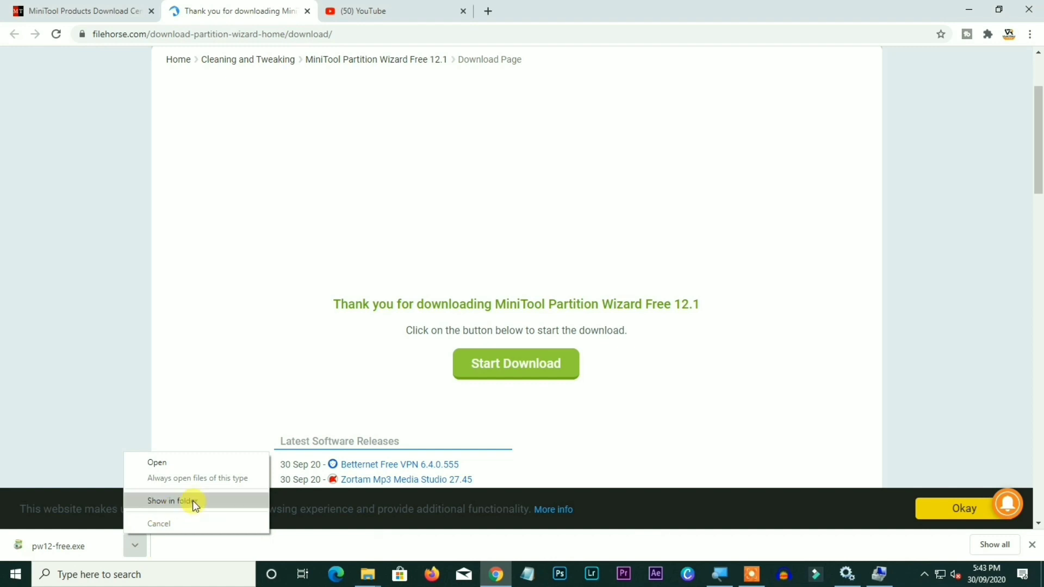
pyautogui.click(192, 500)
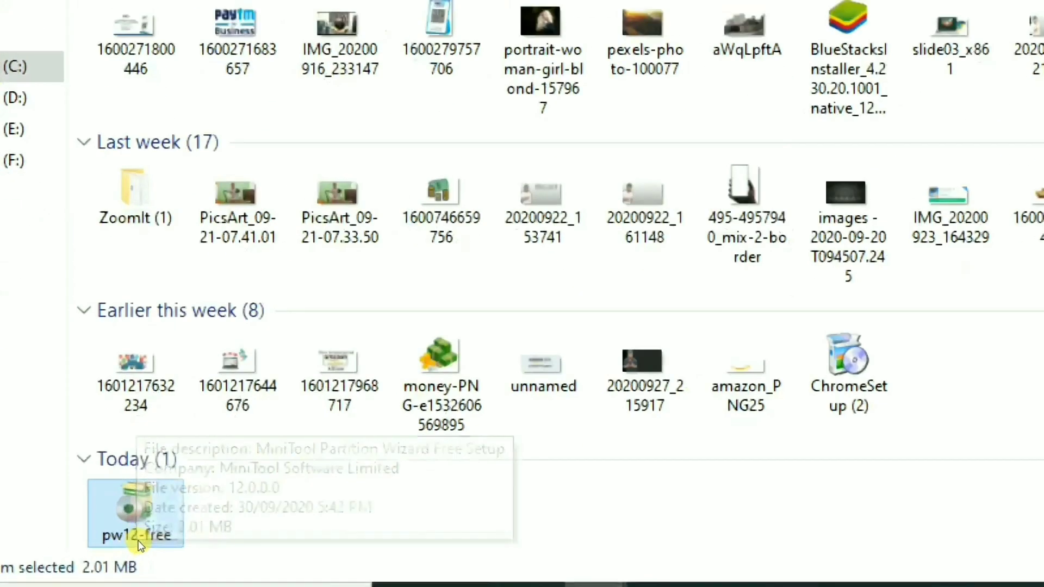
pyautogui.rightClick(139, 525)
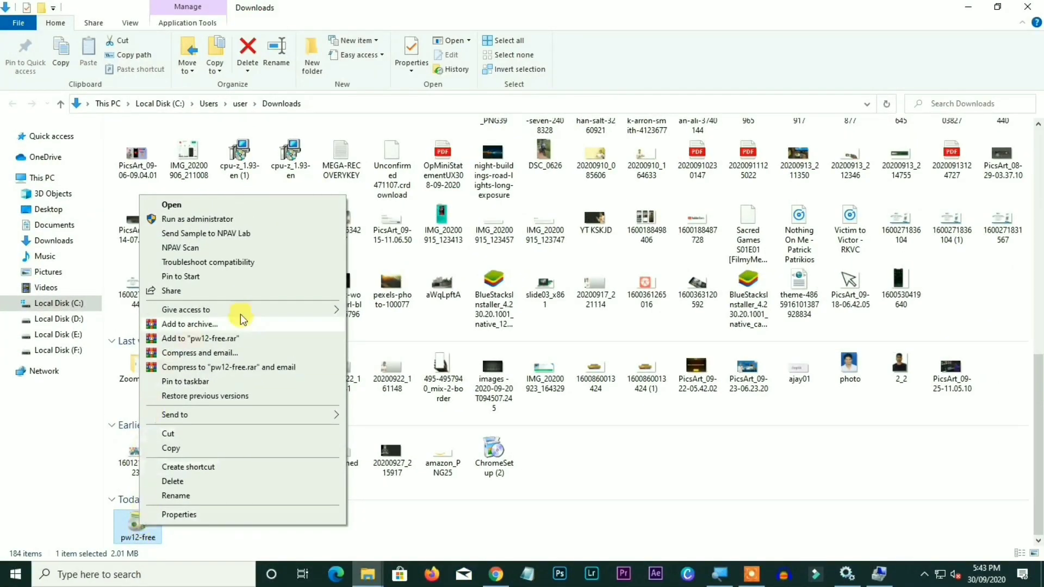
pyautogui.click(197, 219)
pyautogui.click(455, 421)
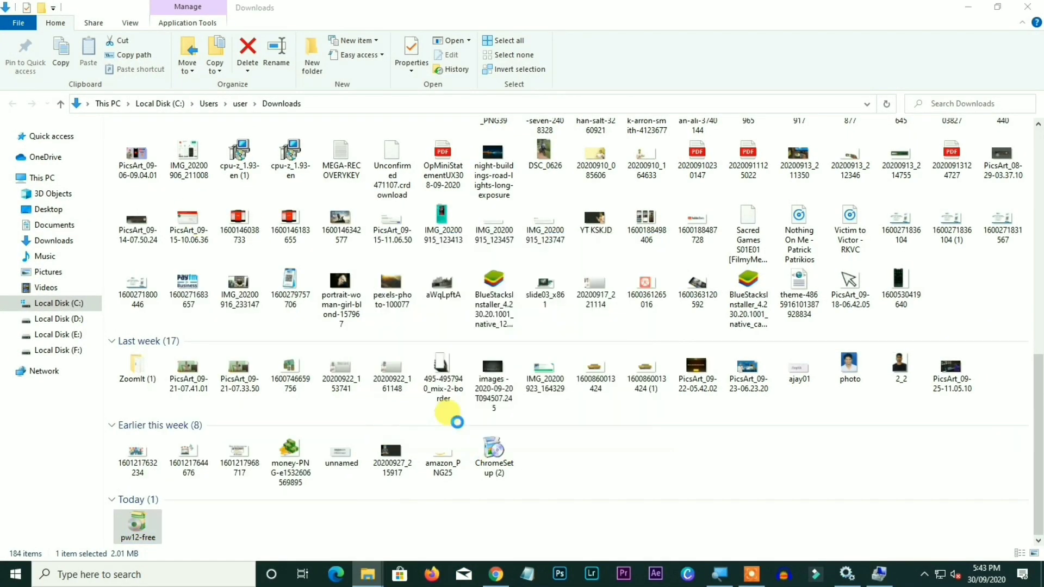
pyautogui.click(532, 316)
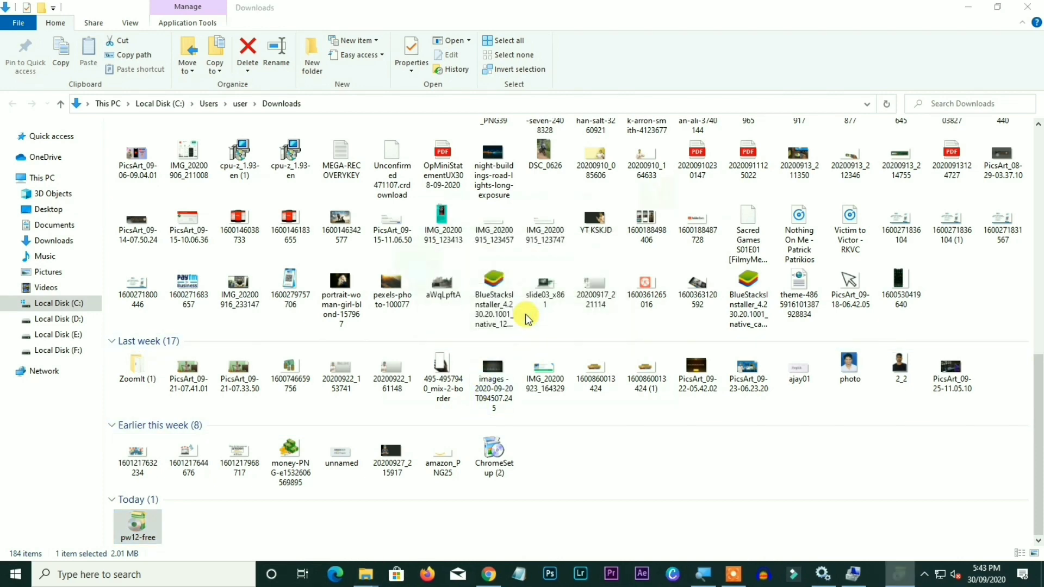
# - Toggle Customer Experience Improvement Program participation, install into C:\Program Files\MiniTool Partition Wizard 12, launch the program and dismiss the ShadowMaker promotion
pyautogui.click(390, 348)
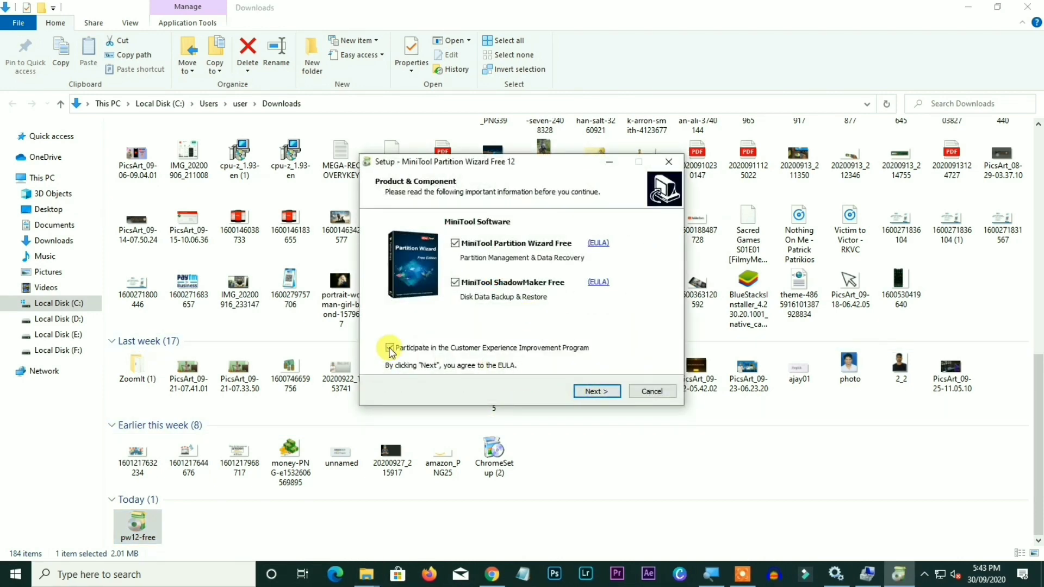
pyautogui.click(587, 391)
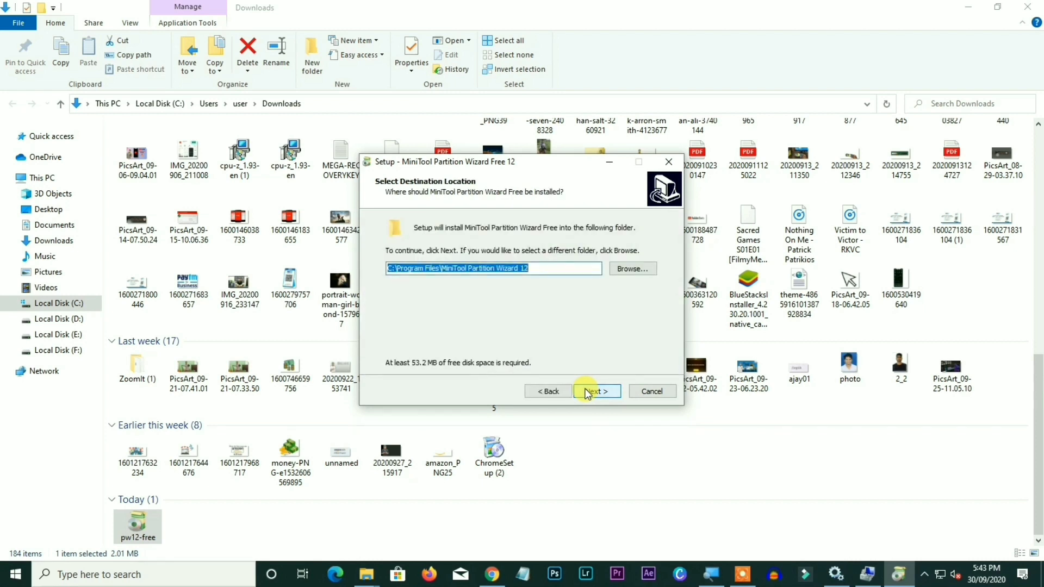
pyautogui.click(587, 392)
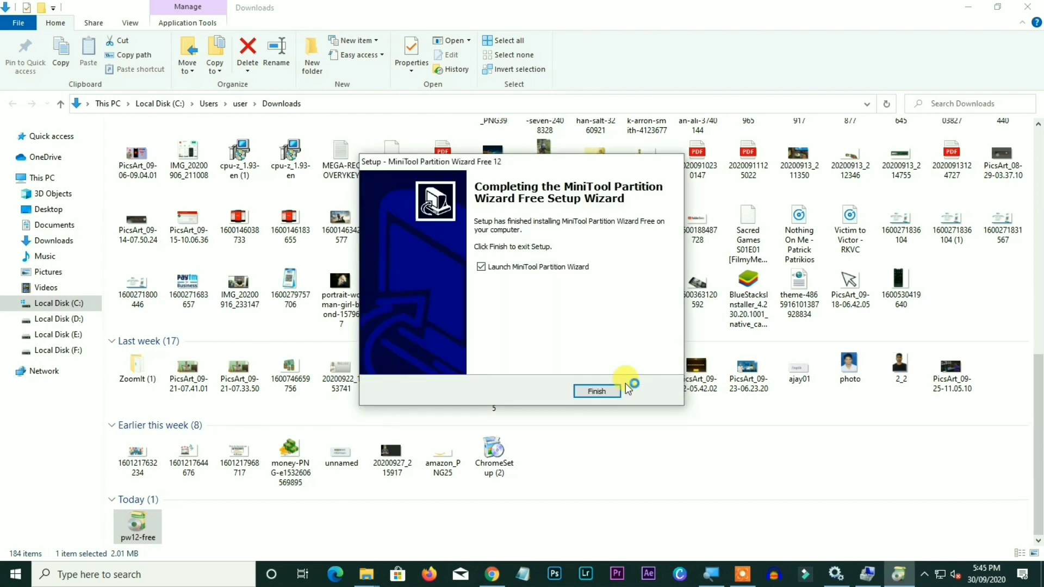
pyautogui.click(618, 390)
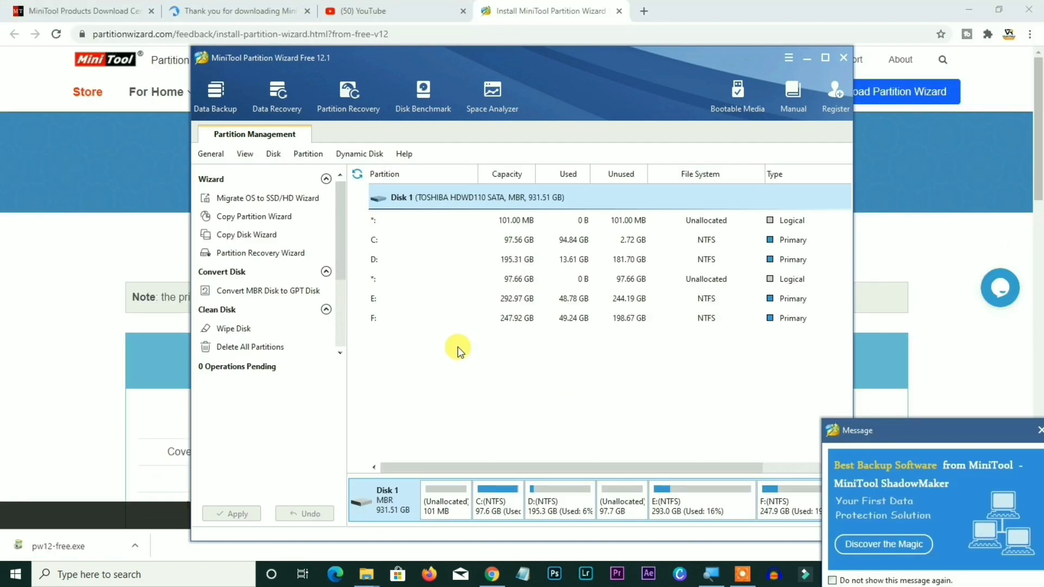
pyautogui.click(1038, 430)
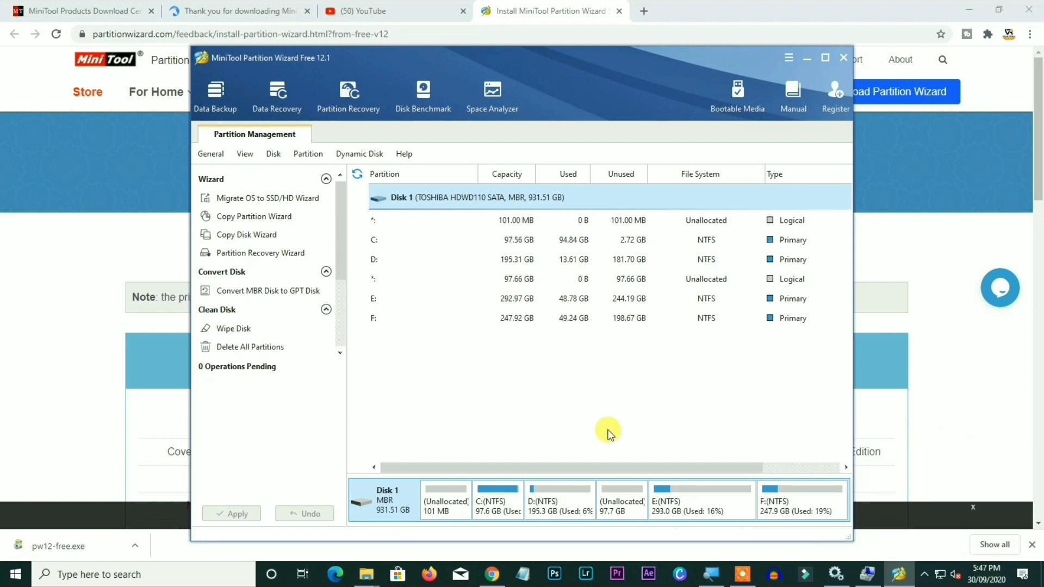
# - Extend partition C: with 48.83 GB taken from the 97.66 GB unallocated space and apply the pending changes
pyautogui.rightClick(439, 240)
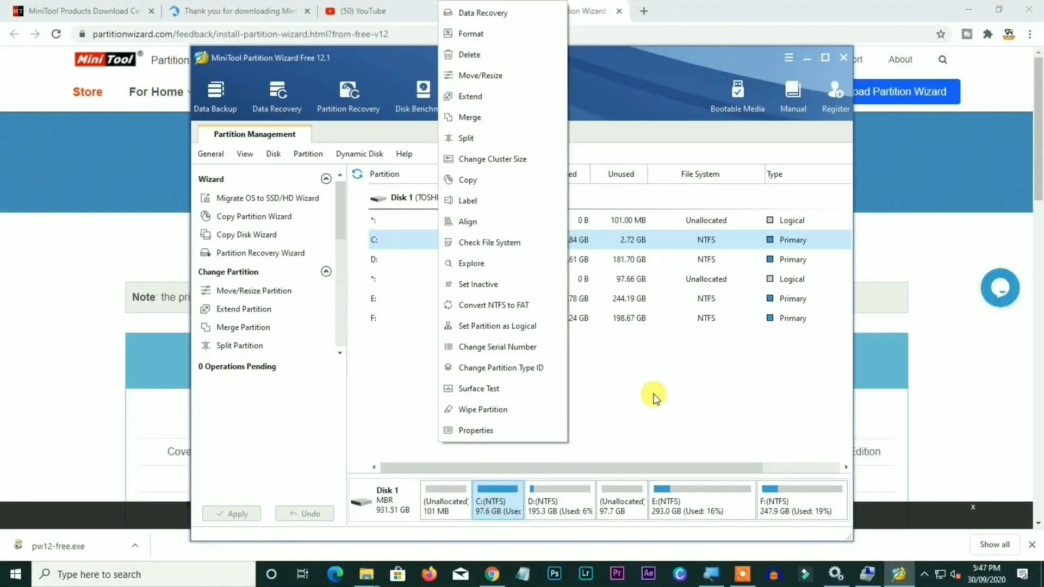
pyautogui.click(506, 578)
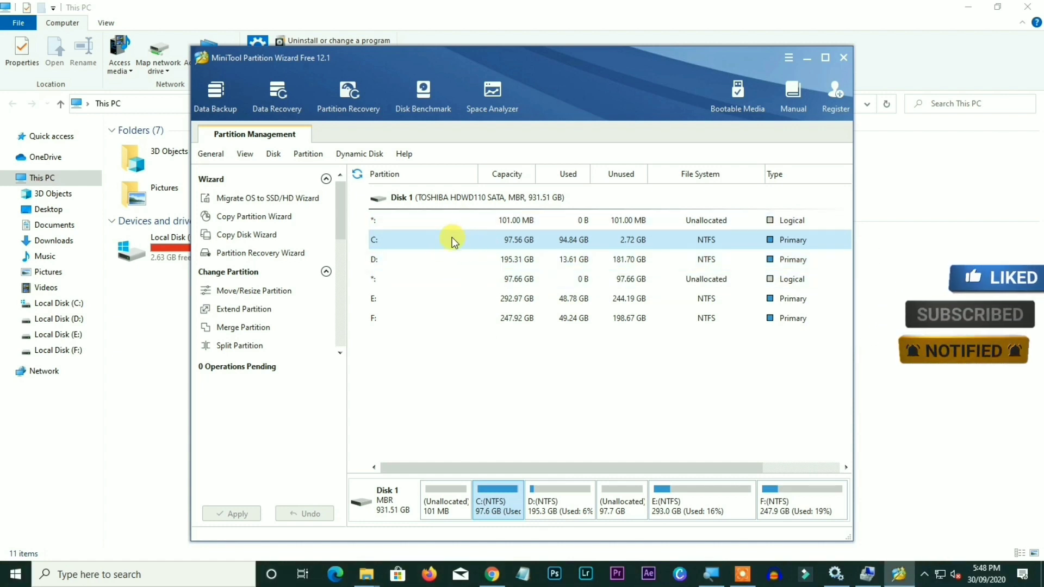
pyautogui.rightClick(488, 240)
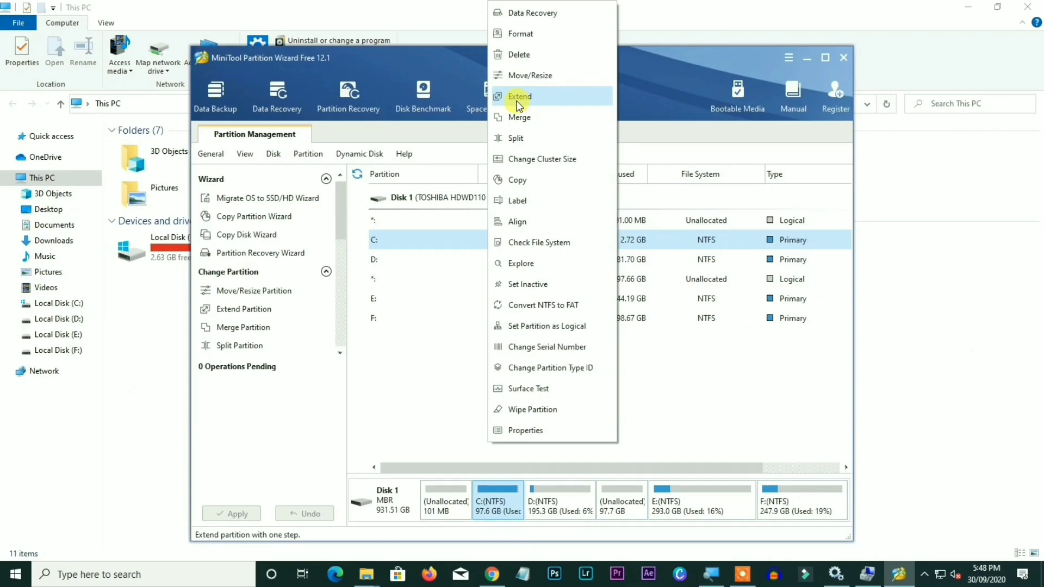
pyautogui.click(518, 98)
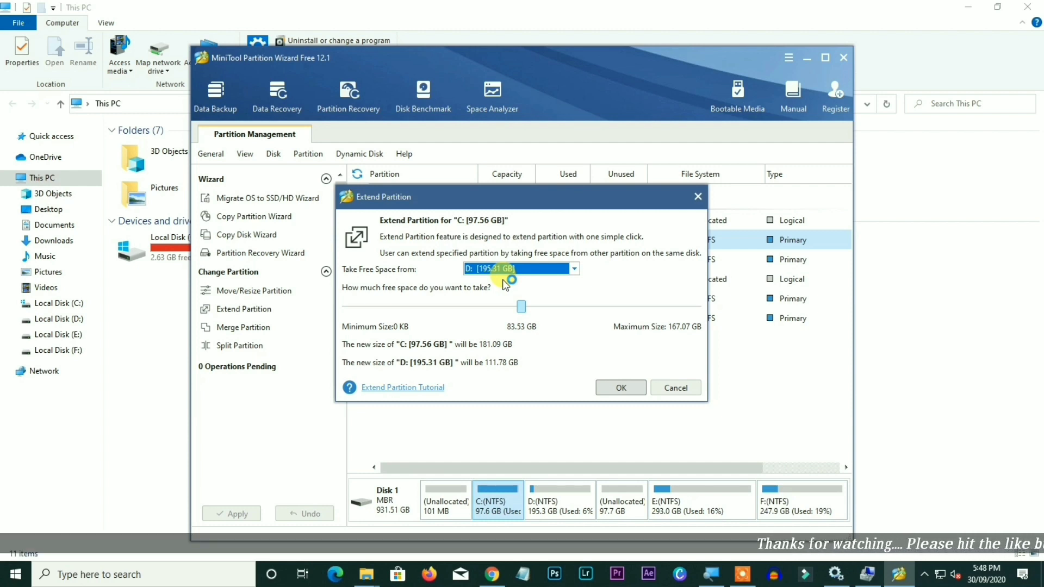
pyautogui.click(572, 268)
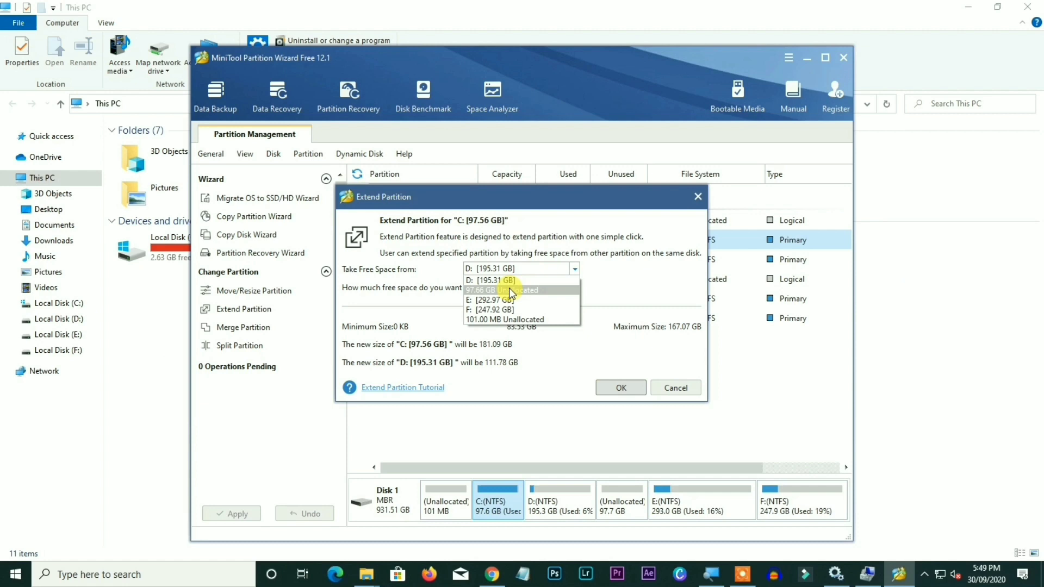
pyautogui.click(487, 285)
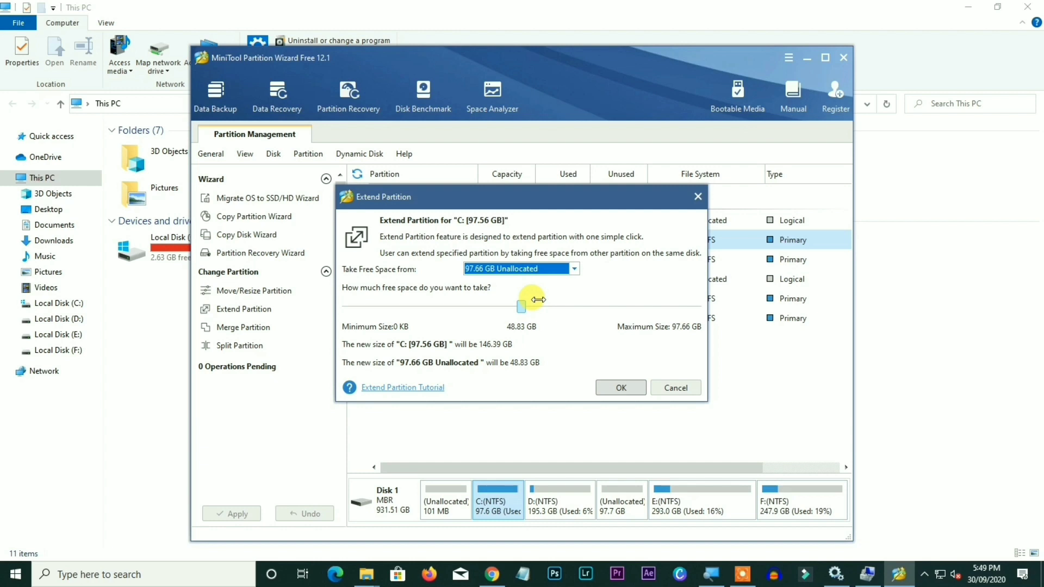
pyautogui.moveTo(522, 196); pyautogui.dragTo(593, 314)
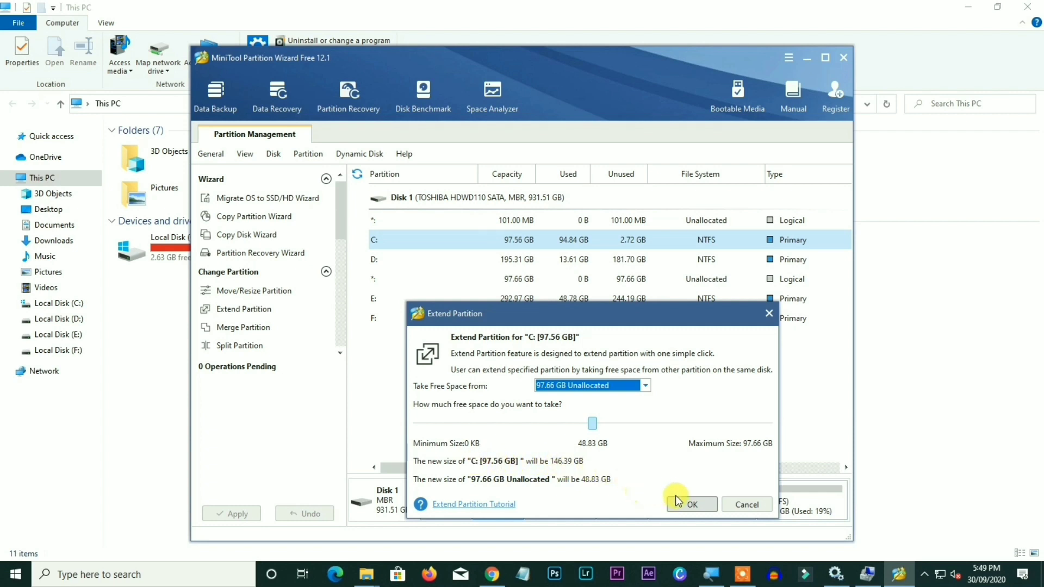
pyautogui.click(690, 503)
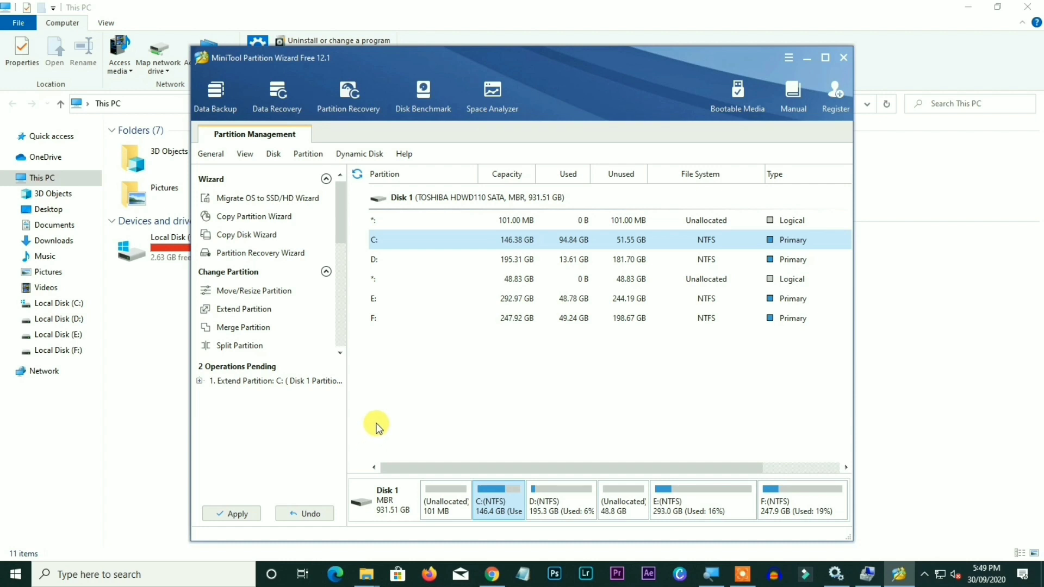
pyautogui.click(223, 514)
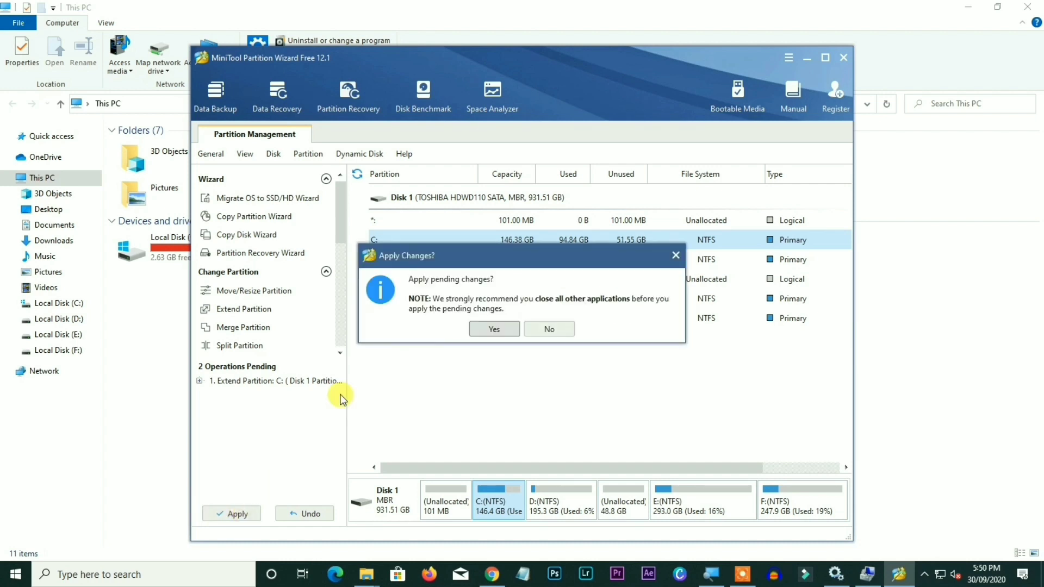
pyautogui.click(503, 330)
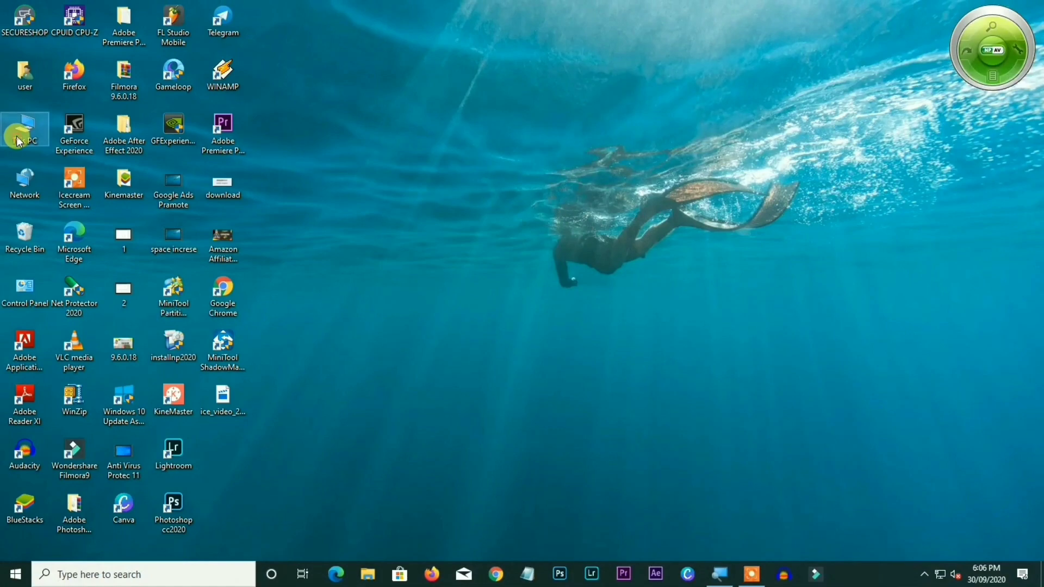
# - Open This PC from the desktop, check the capacity and free space in drive C:'s properties, and close them
pyautogui.rightClick(16, 136)
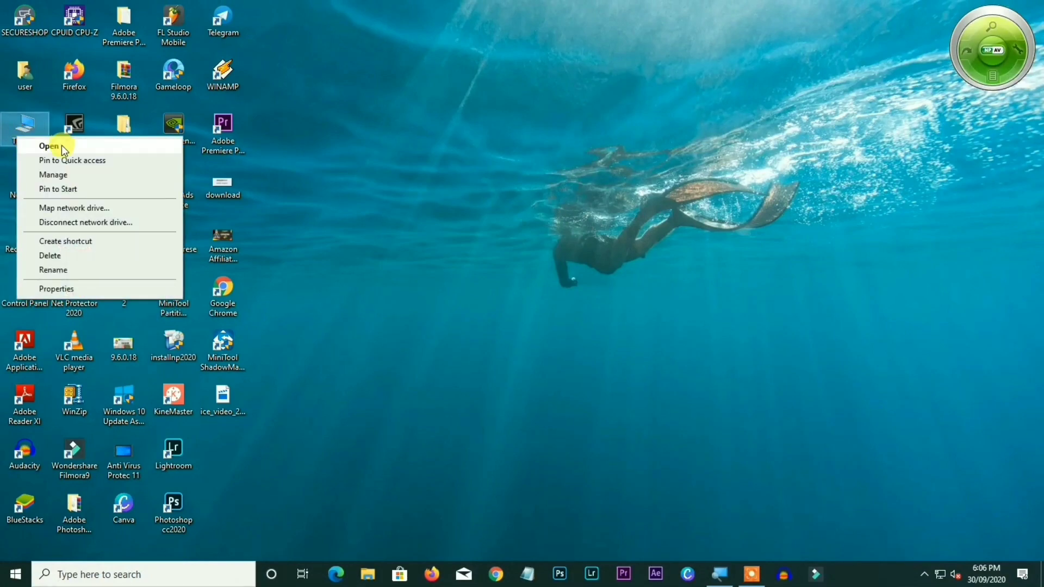
pyautogui.click(61, 145)
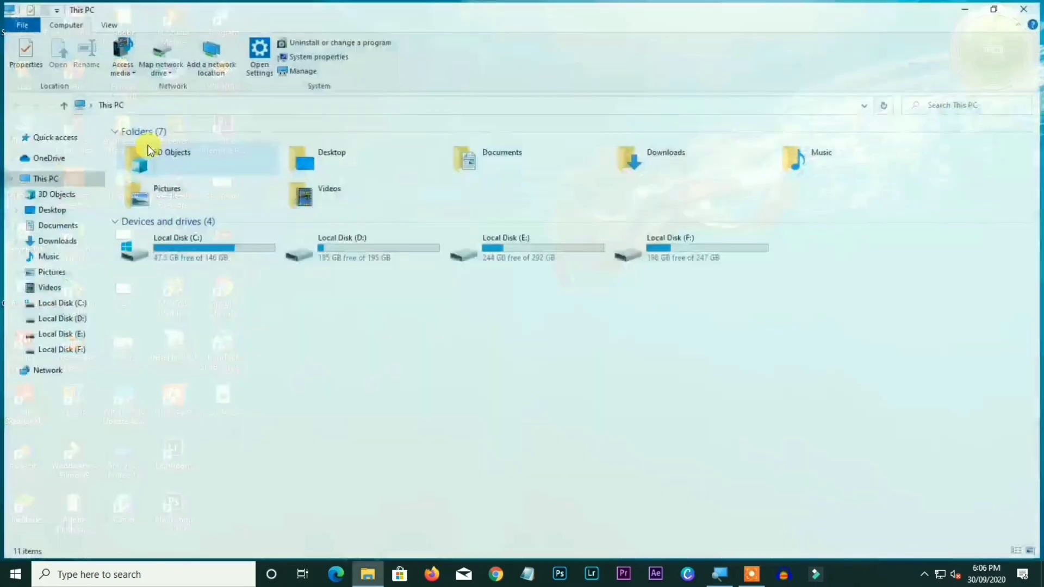
pyautogui.click(152, 244)
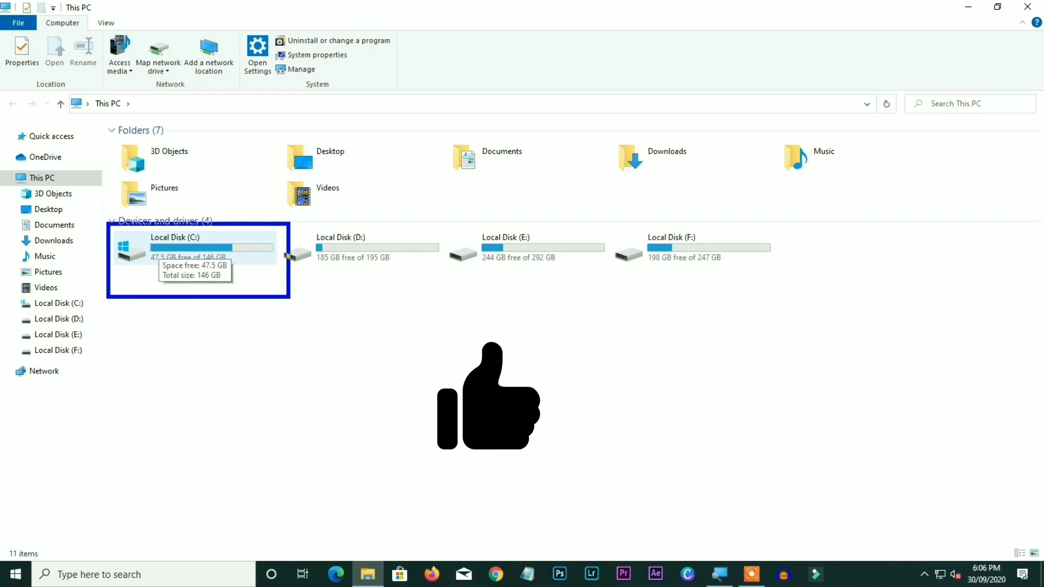
pyautogui.click(223, 248)
pyautogui.rightClick(223, 249)
pyautogui.click(268, 503)
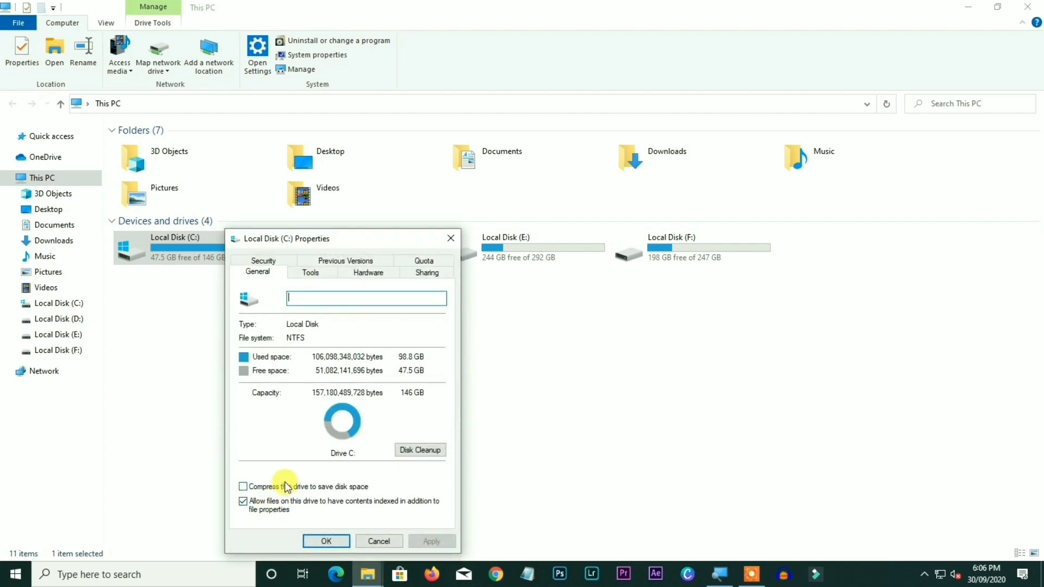
pyautogui.click(379, 541)
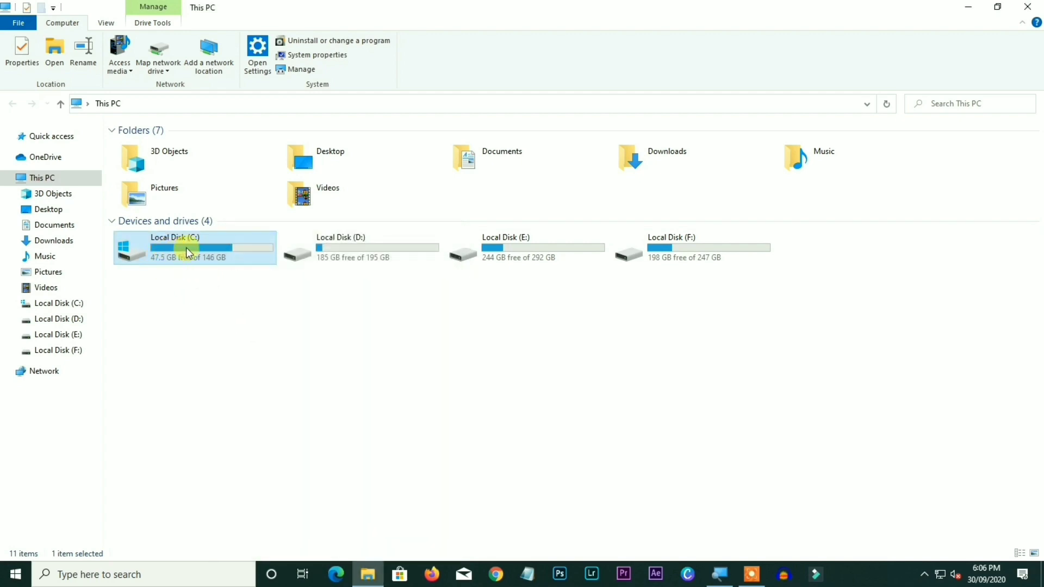